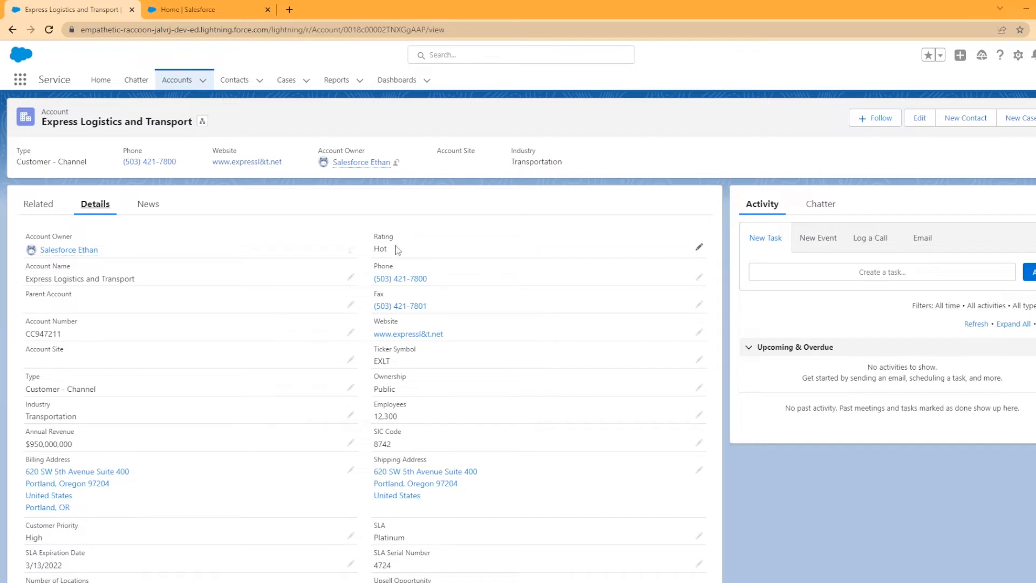
- Set the Rating of the Express Logistics and Transport account to Warm and save the record
click(699, 247)
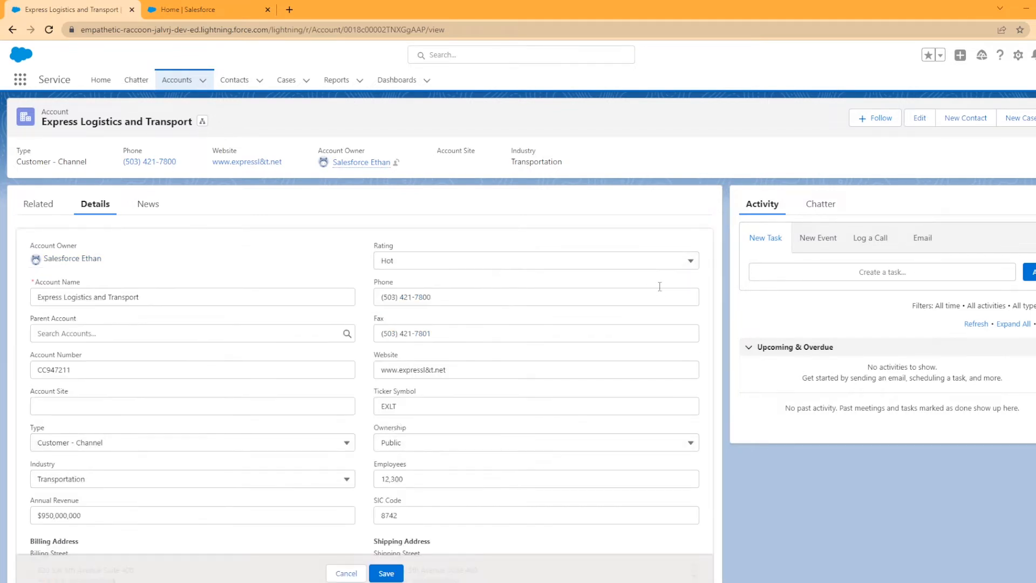
click(686, 261)
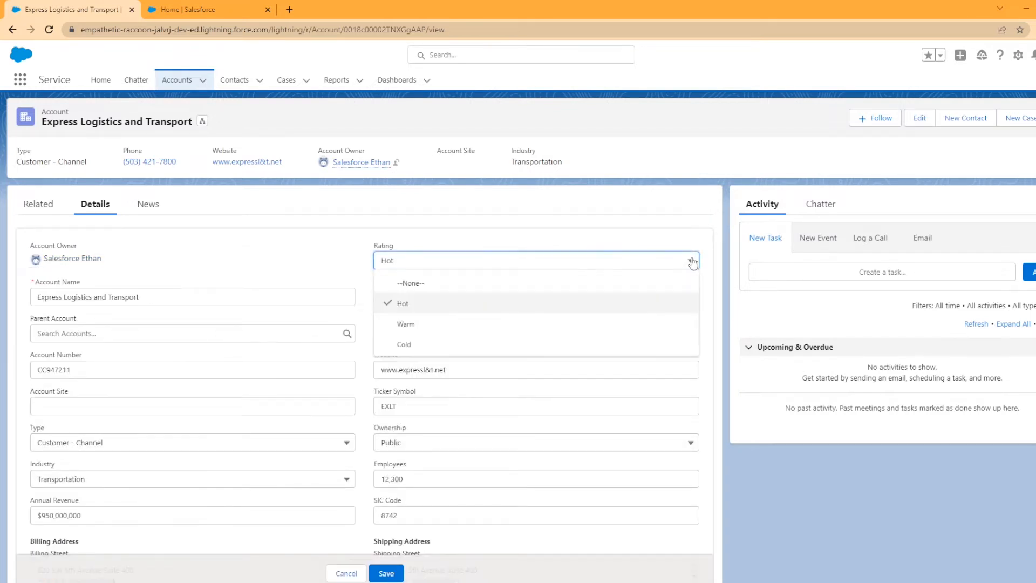
click(413, 325)
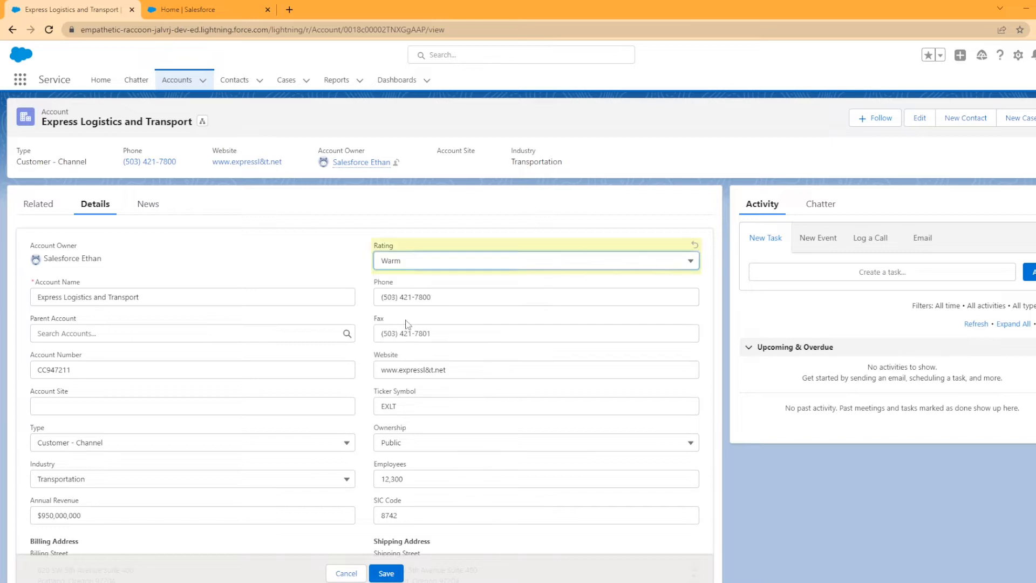
click(386, 574)
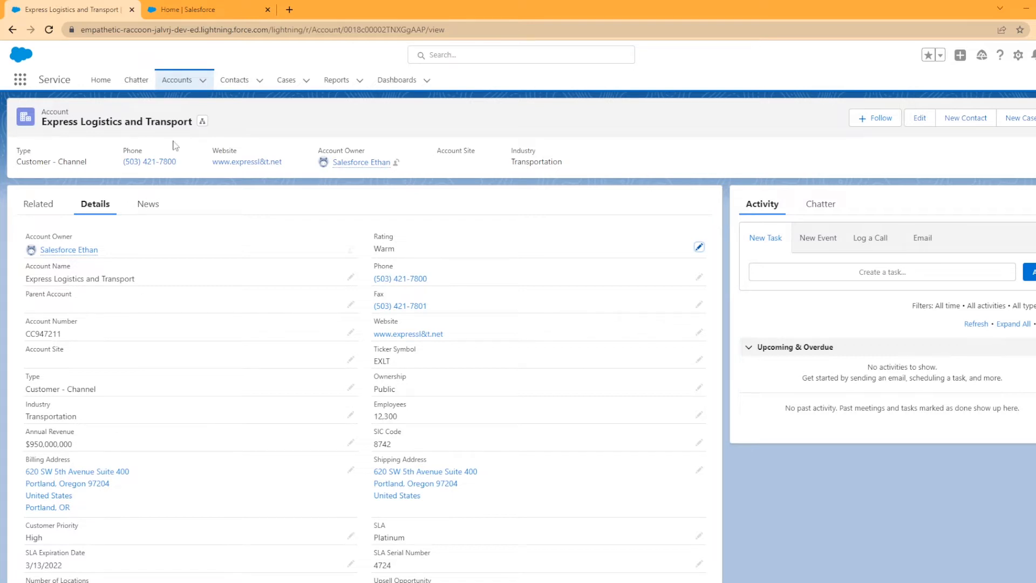
- Switch to Salesforce Setup, search for "flow" and open the Flows page under Process Automation
click(205, 9)
click(90, 110)
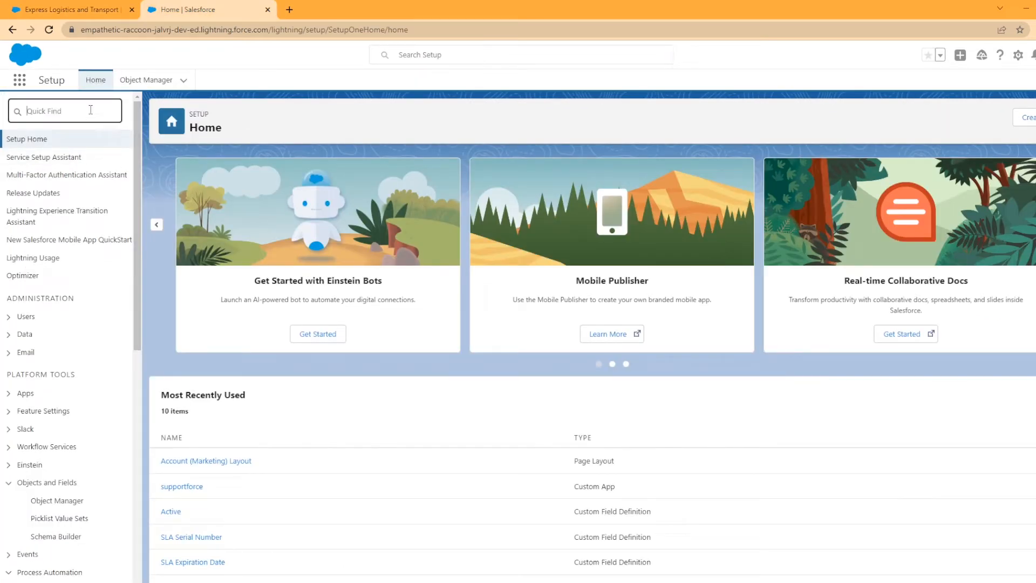
text(flow)
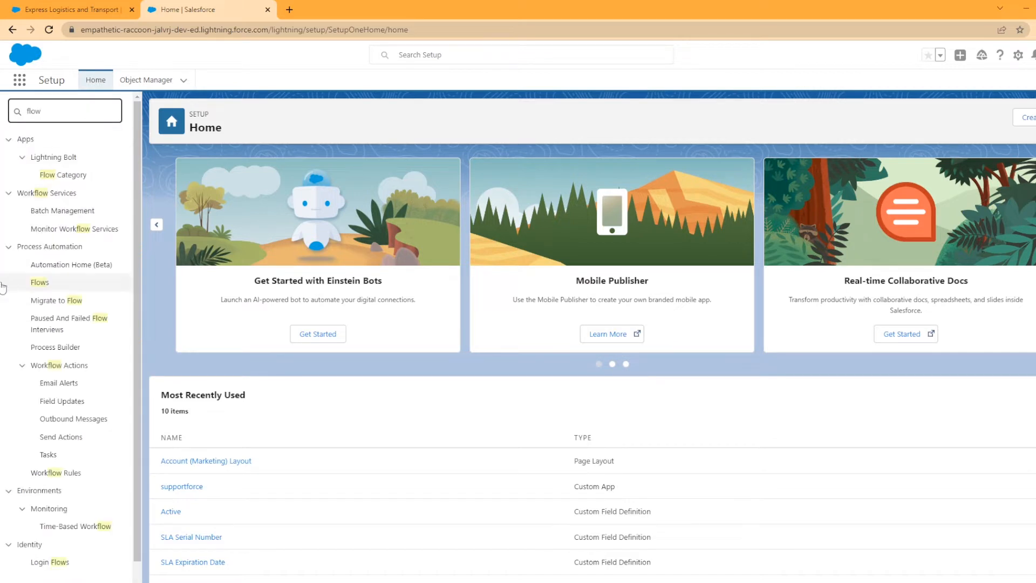
click(39, 283)
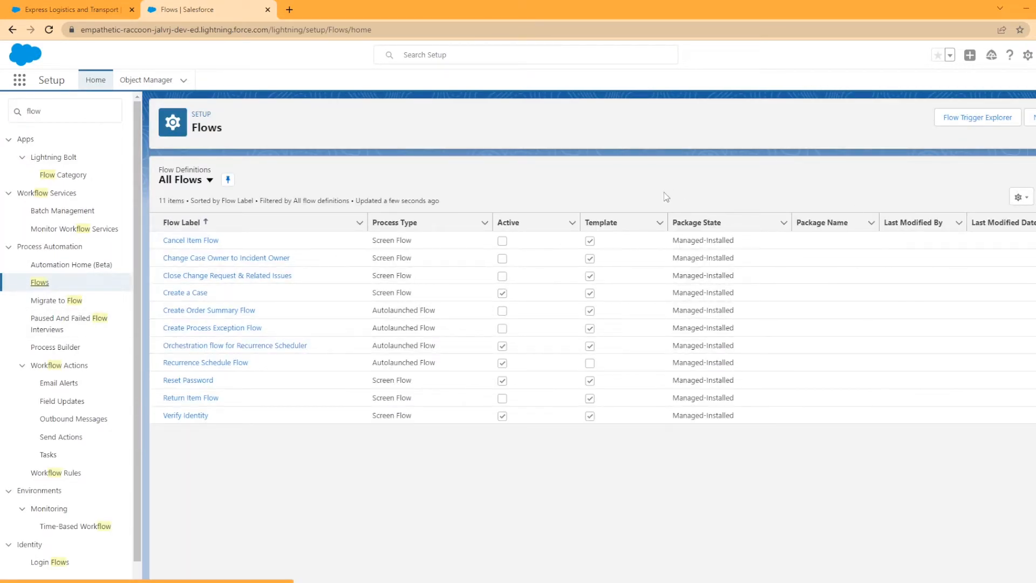
- Create a new flow of the Record-Triggered Flow type
click(1031, 118)
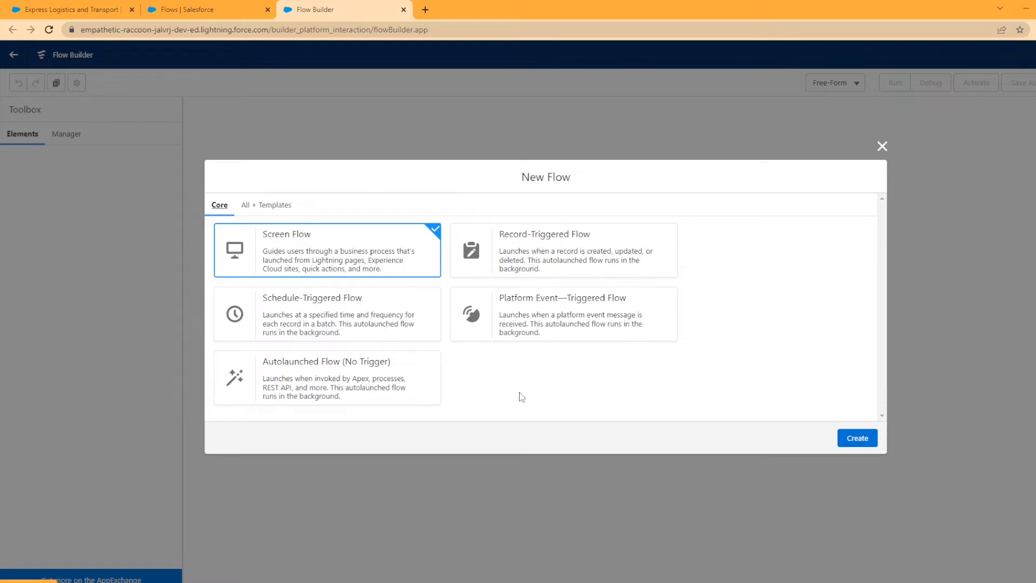
click(550, 268)
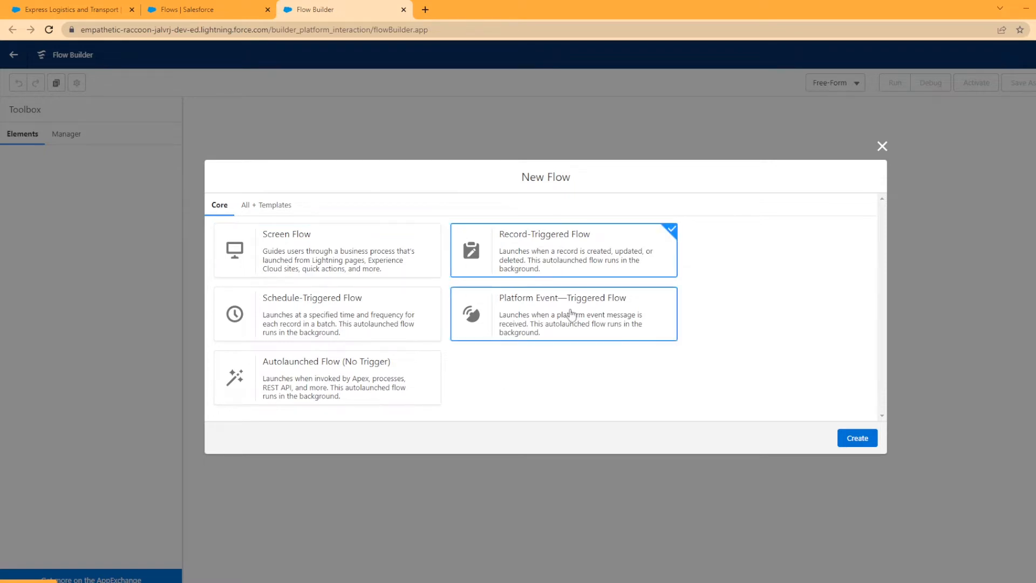
click(865, 439)
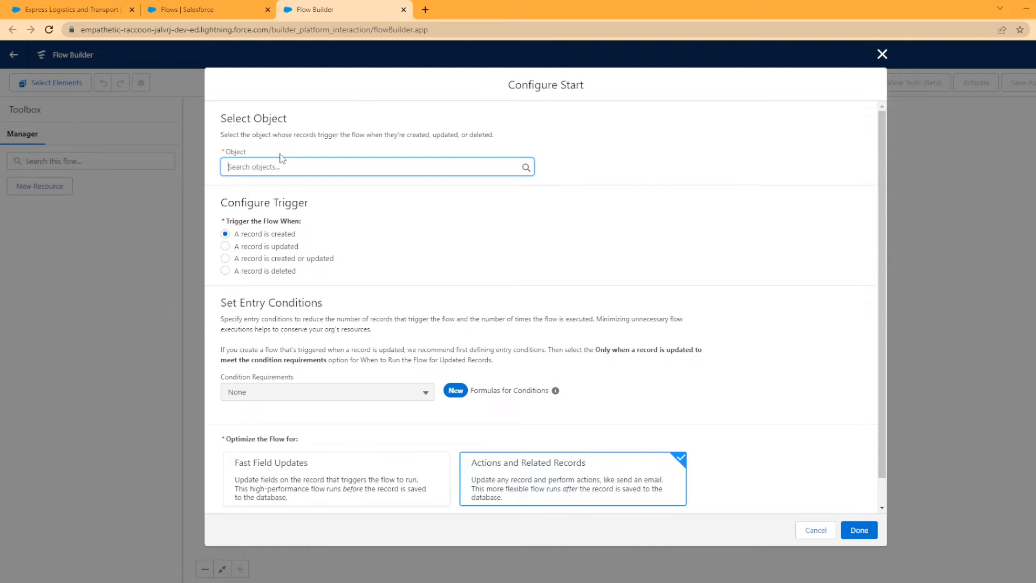
- Configure the flow's start with the Account object, triggered when a record is created or updated
text(accou)
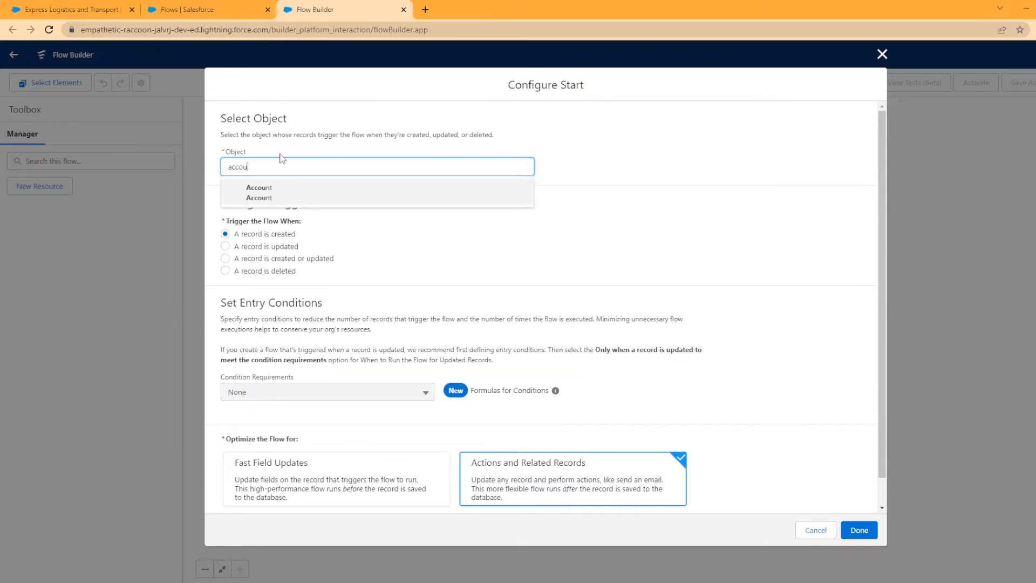
click(259, 188)
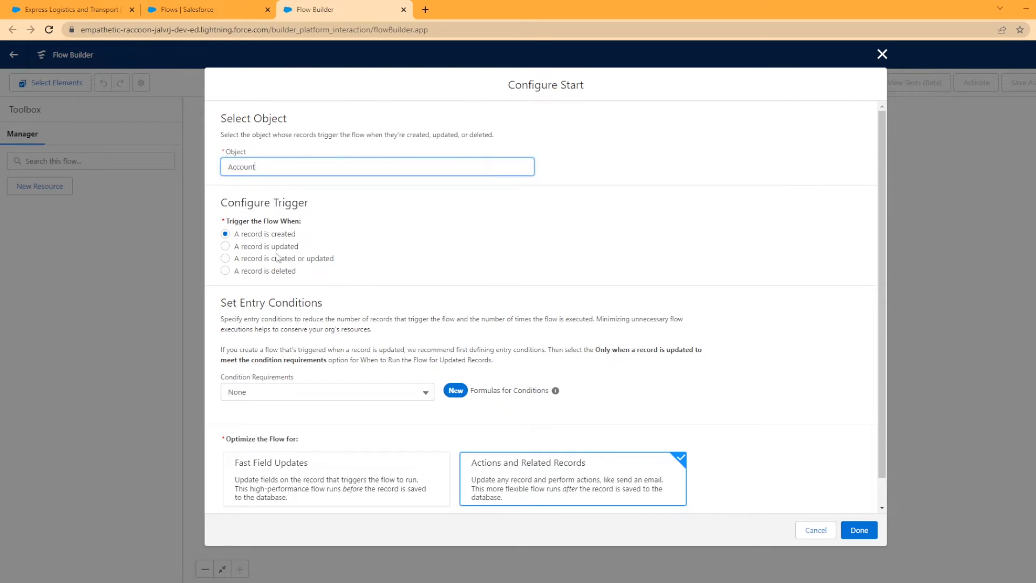
click(334, 229)
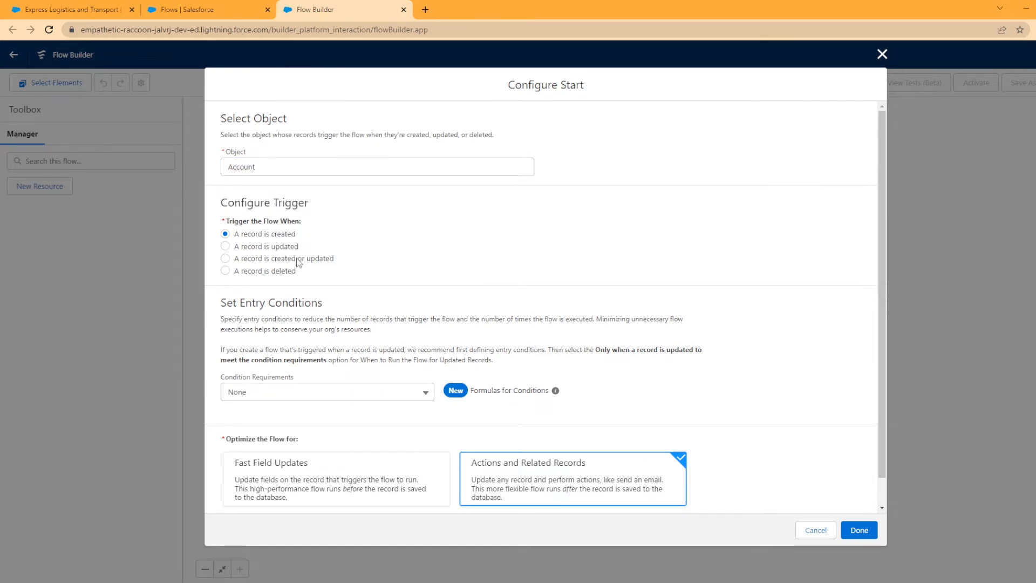
click(226, 260)
scroll(544, 404, down, 1)
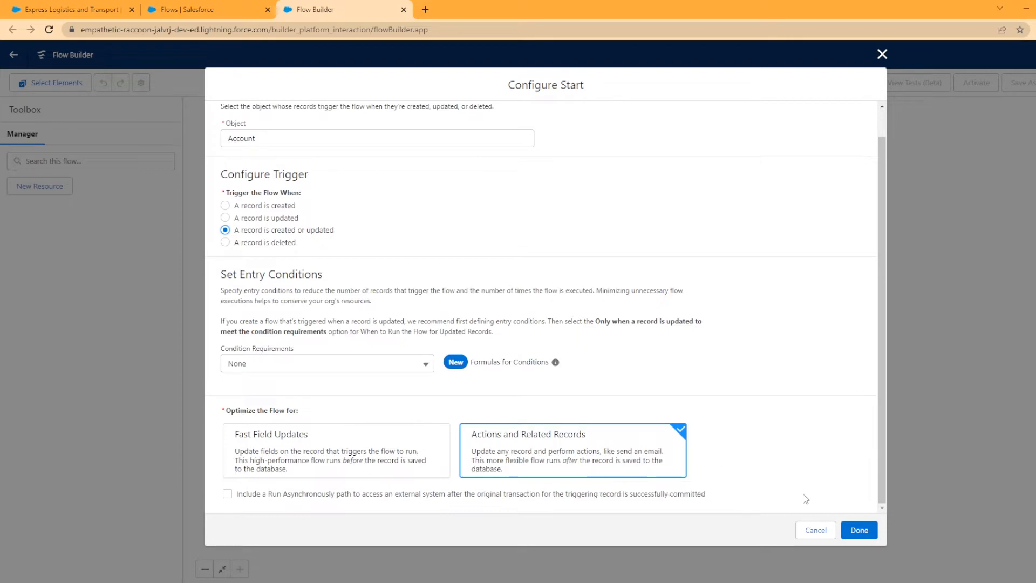
click(861, 533)
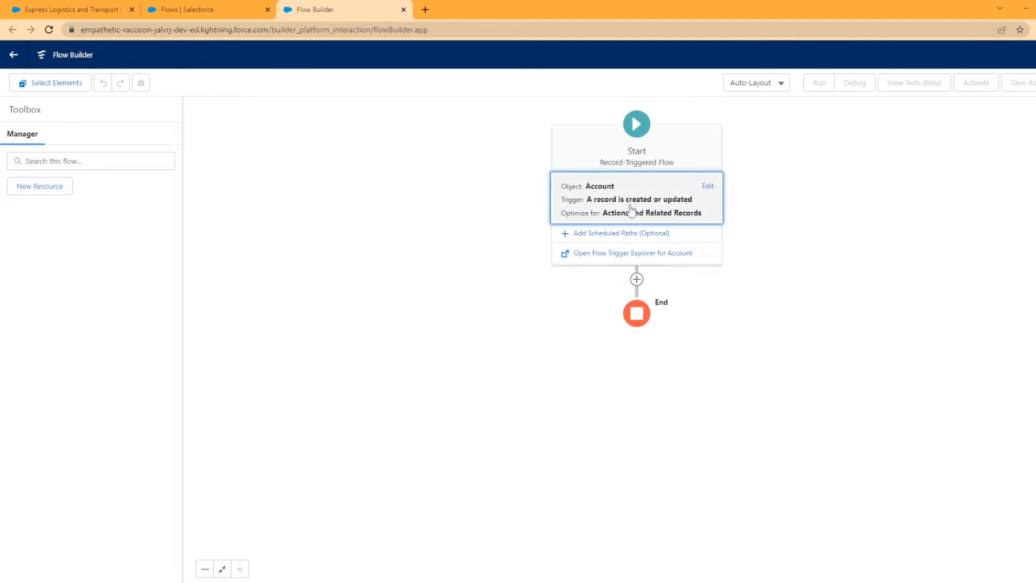
- Add a Decision element after the flow's start and label it "Rating?"
click(637, 279)
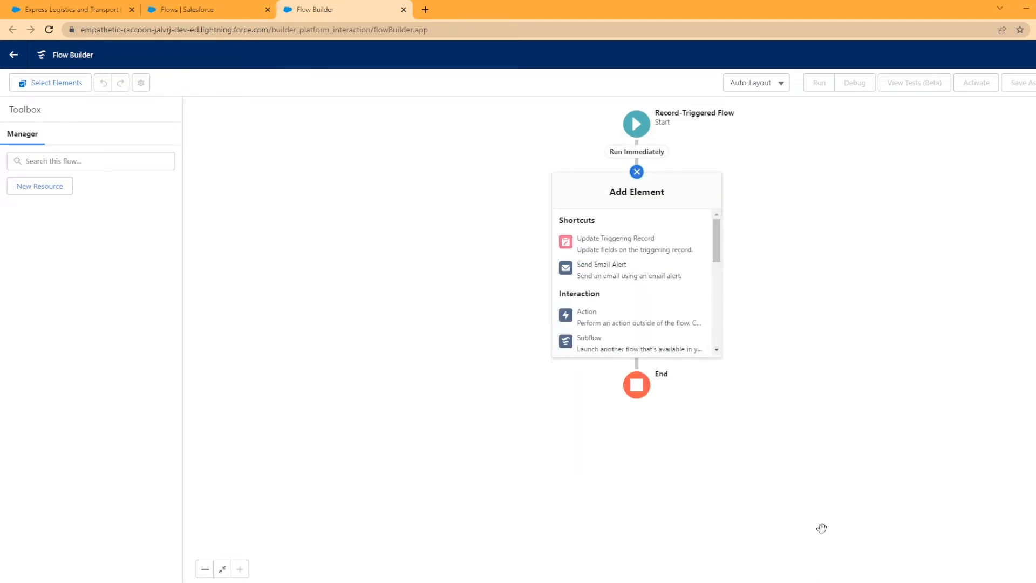
scroll(686, 313, down, 3)
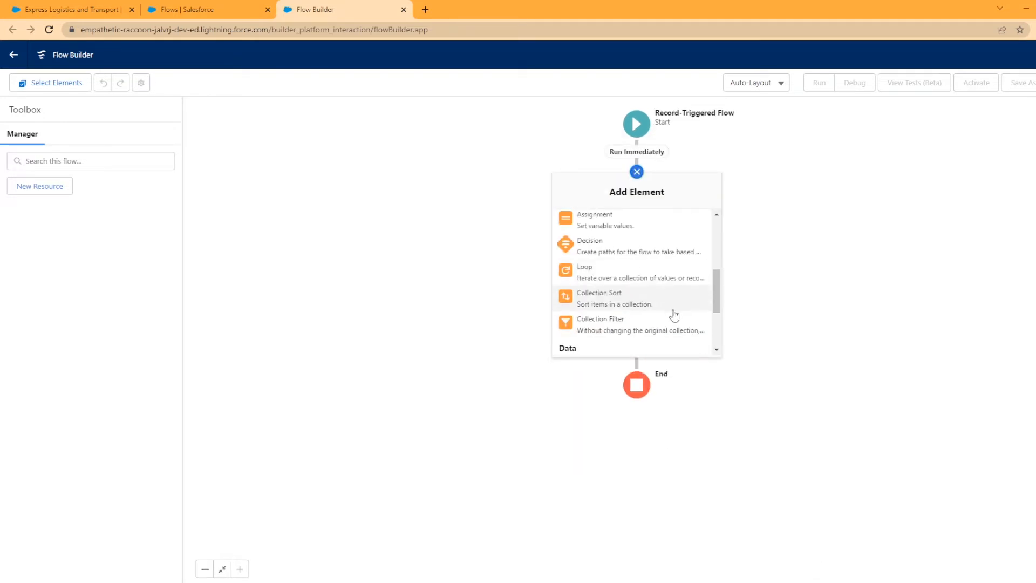
click(593, 249)
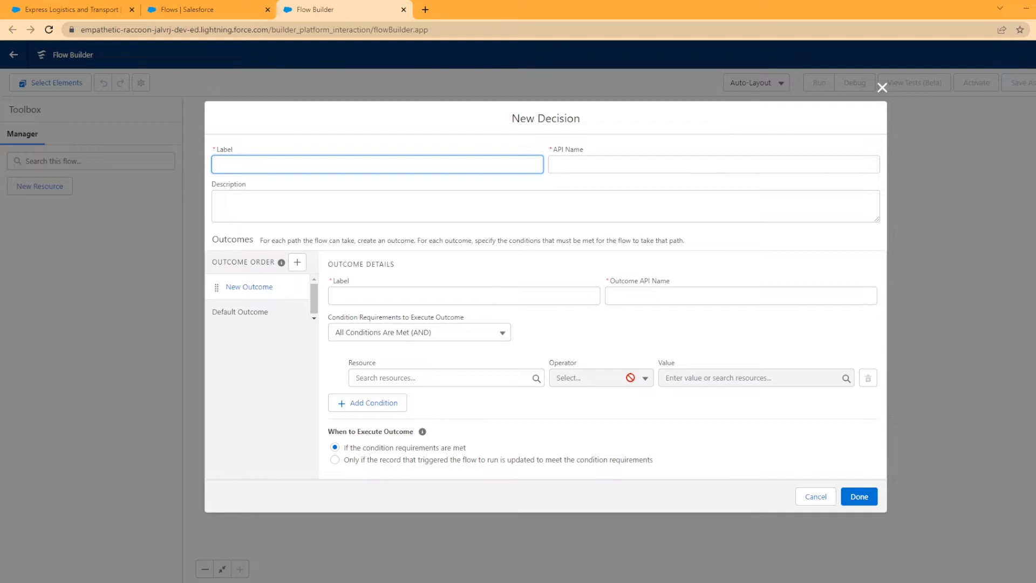
text(Rating?)
- Check the available Rating picklist values on the Express Logistics and Transport account, and return to the new decision in Flow Builder
click(63, 11)
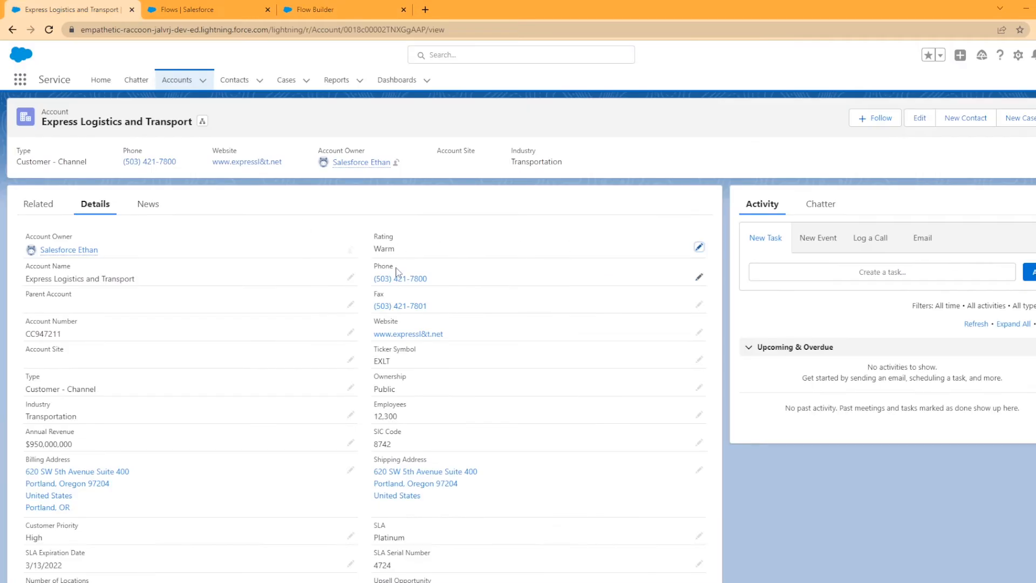
click(699, 247)
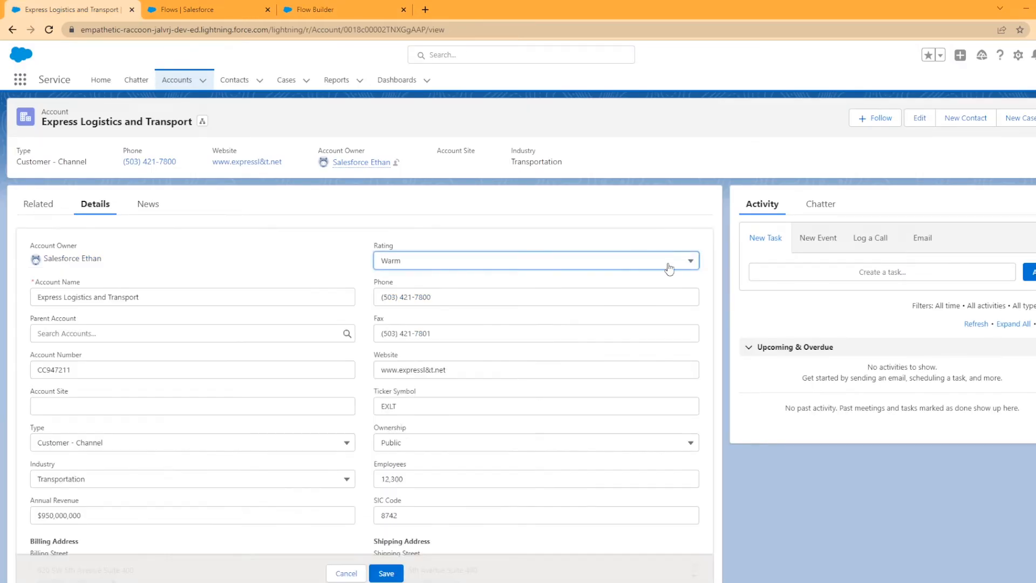
click(637, 263)
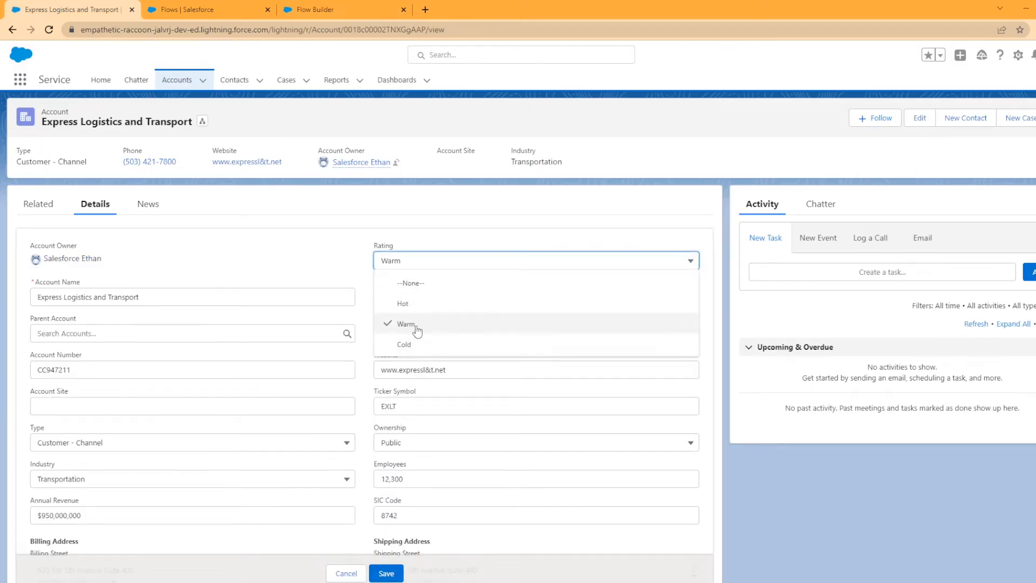
click(333, 257)
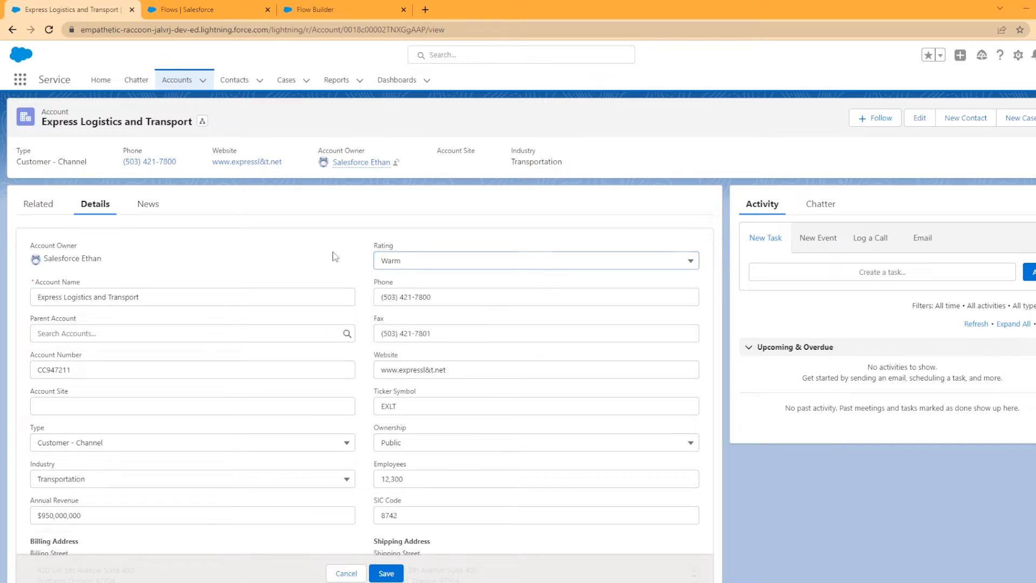
click(398, 578)
click(187, 9)
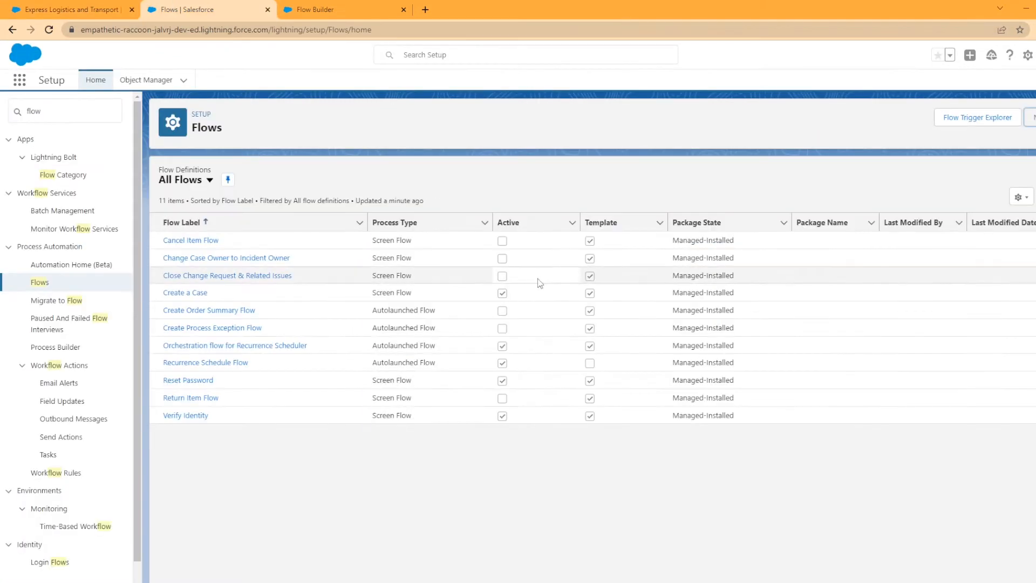
click(334, 10)
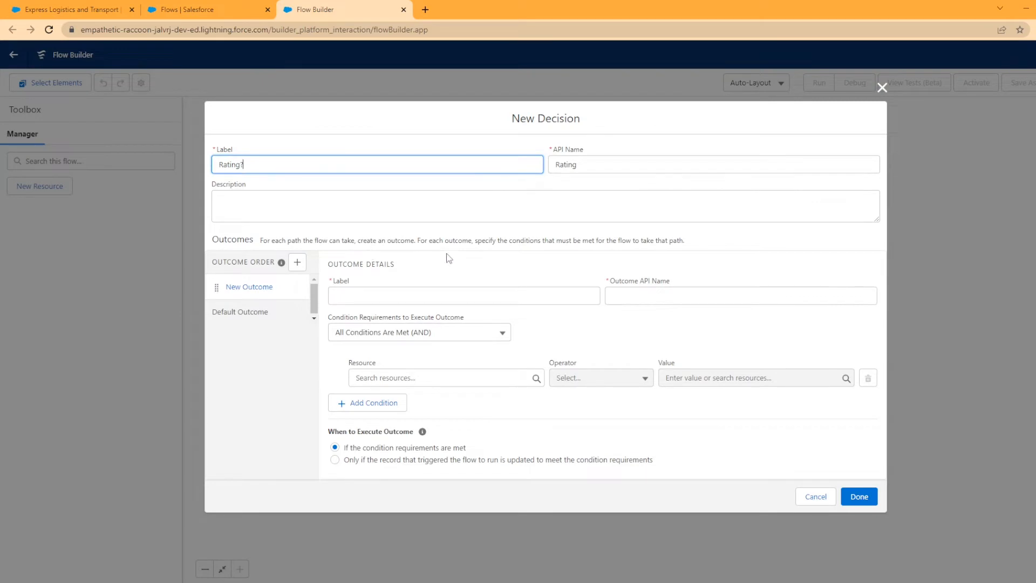
- Define a decision outcome labelled Hot with the condition $Record > Account Rating Equals Hot, and finish the decision
click(356, 296)
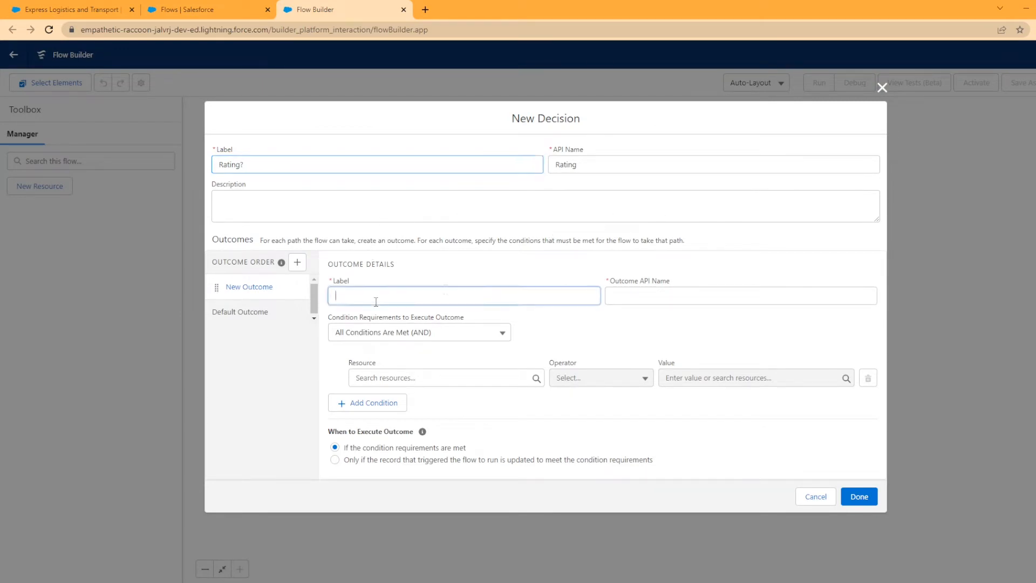
click(535, 277)
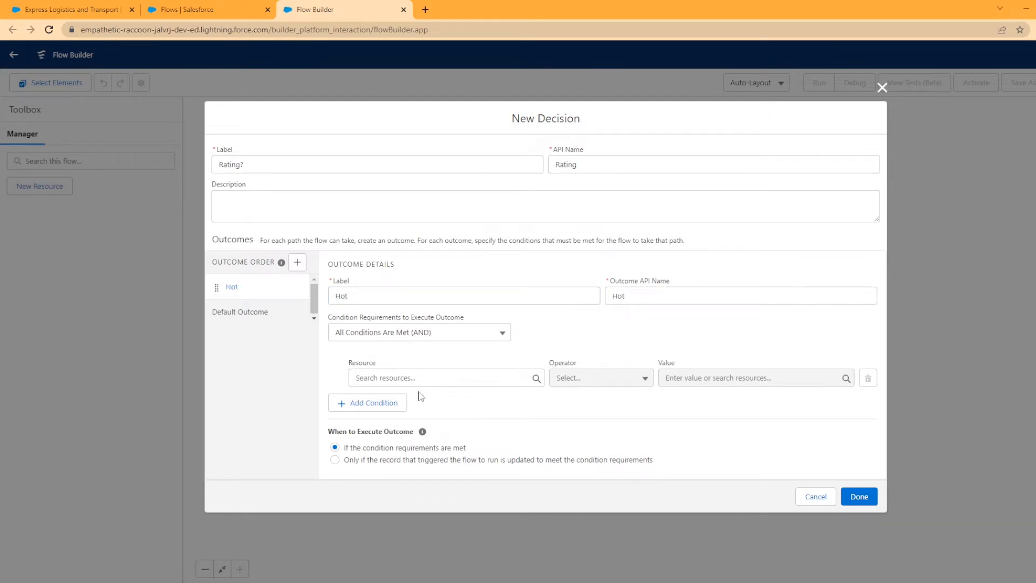
click(440, 379)
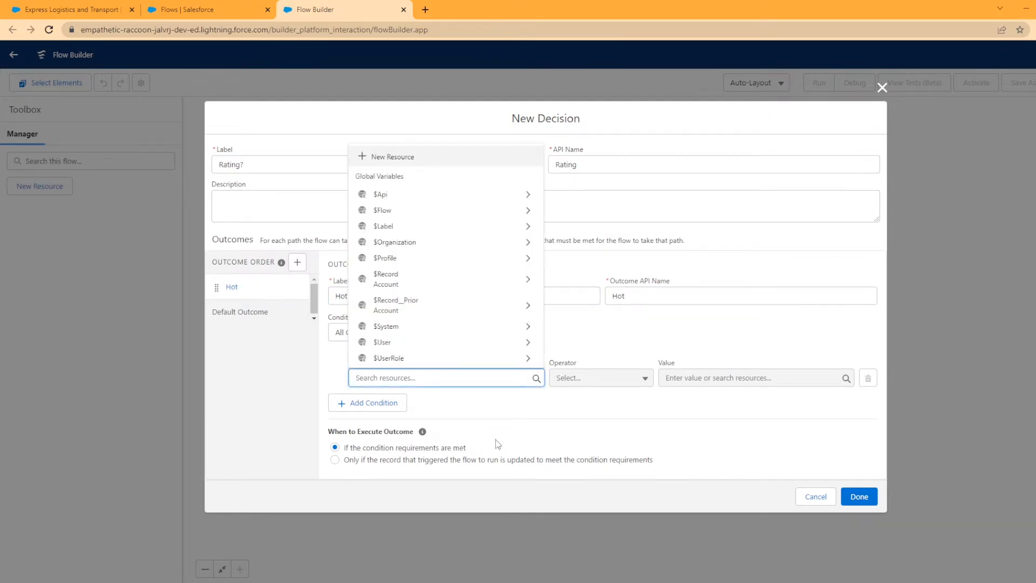
text(acc)
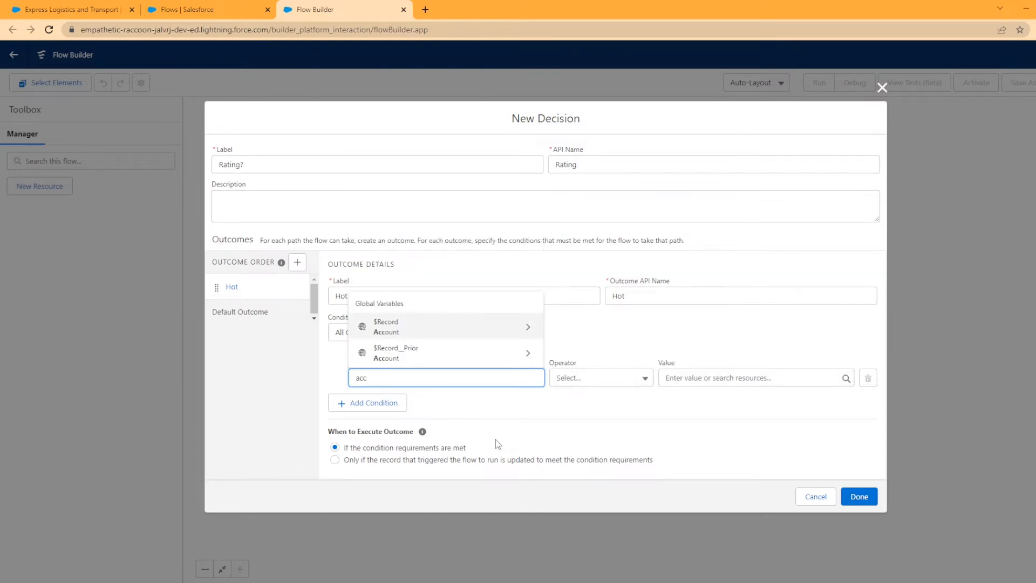
click(400, 329)
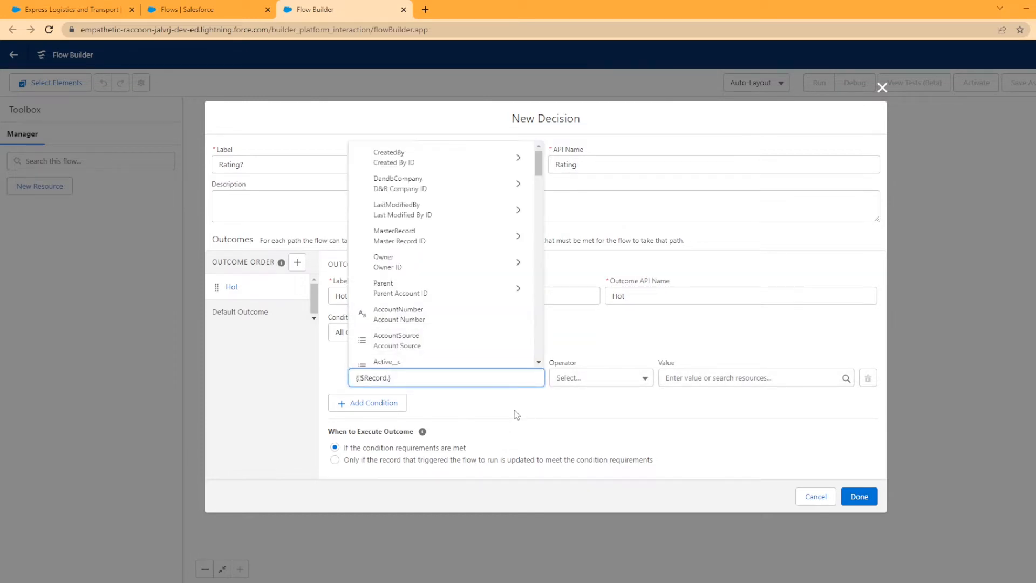
text(ratin)
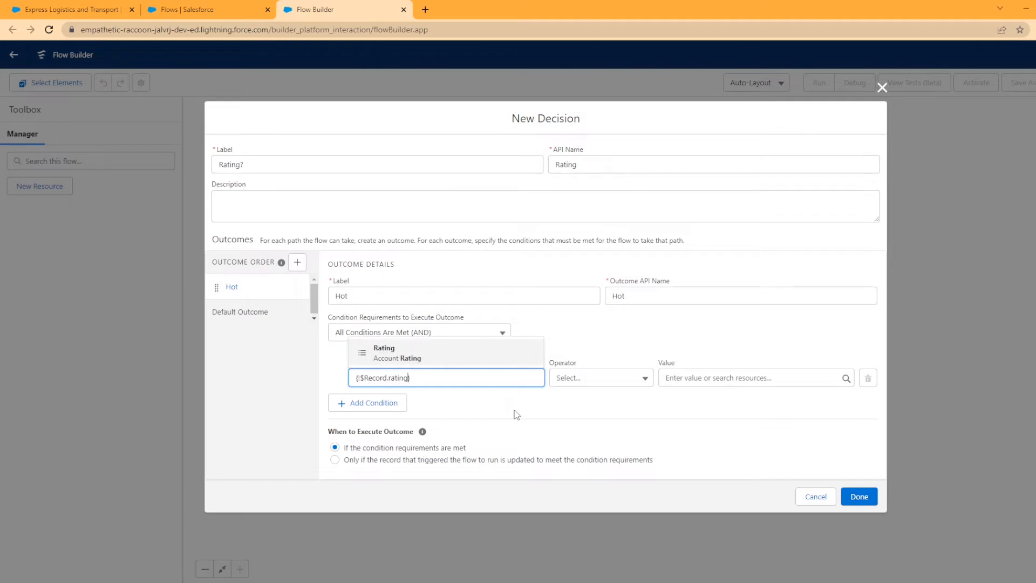
text(g)
click(440, 357)
click(687, 378)
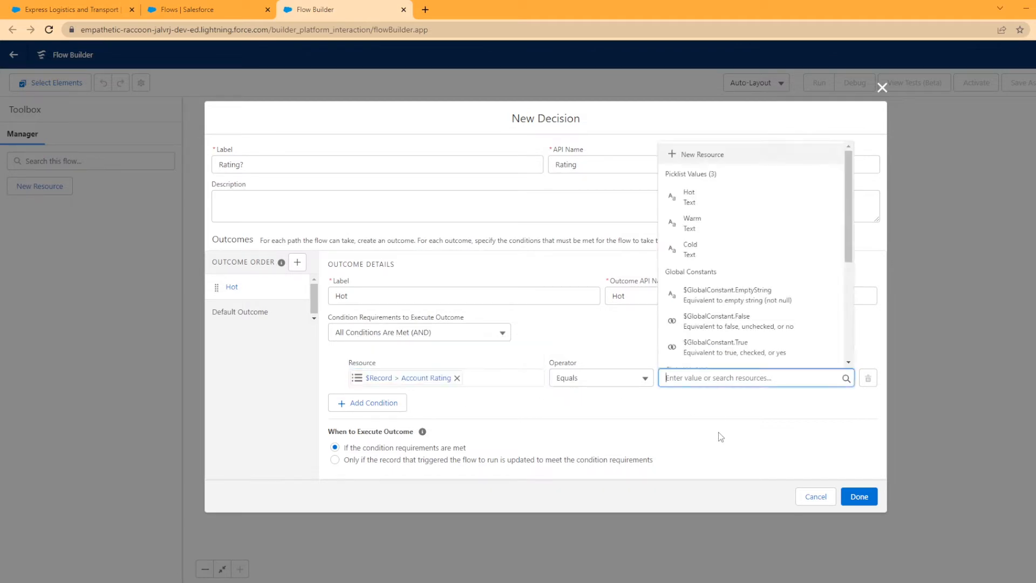
click(700, 204)
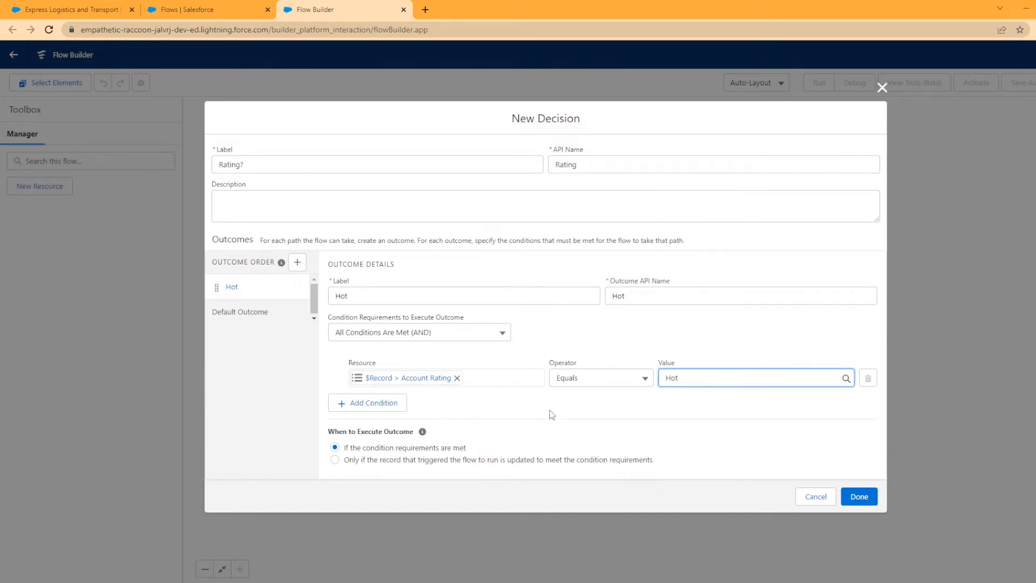
click(859, 497)
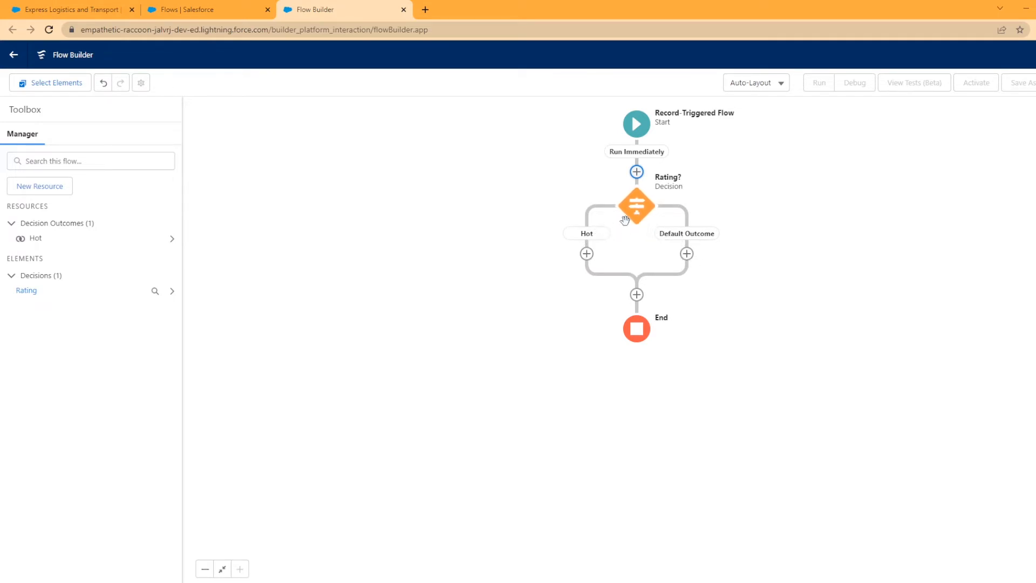
- Add an outcome labelled Warm to the Rating? decision, with the condition $Record > Account Rating Equals Warm
click(639, 211)
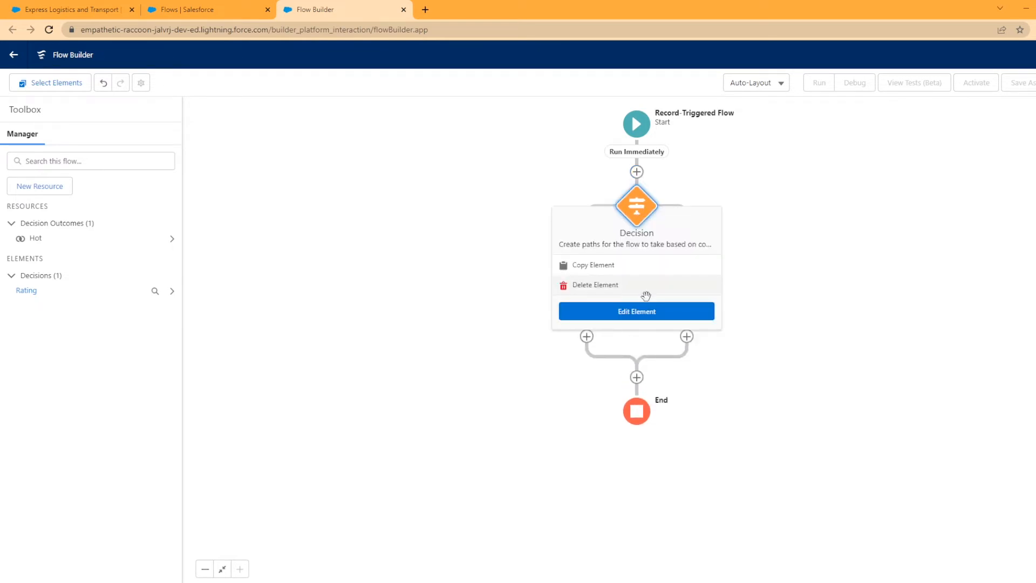
click(656, 315)
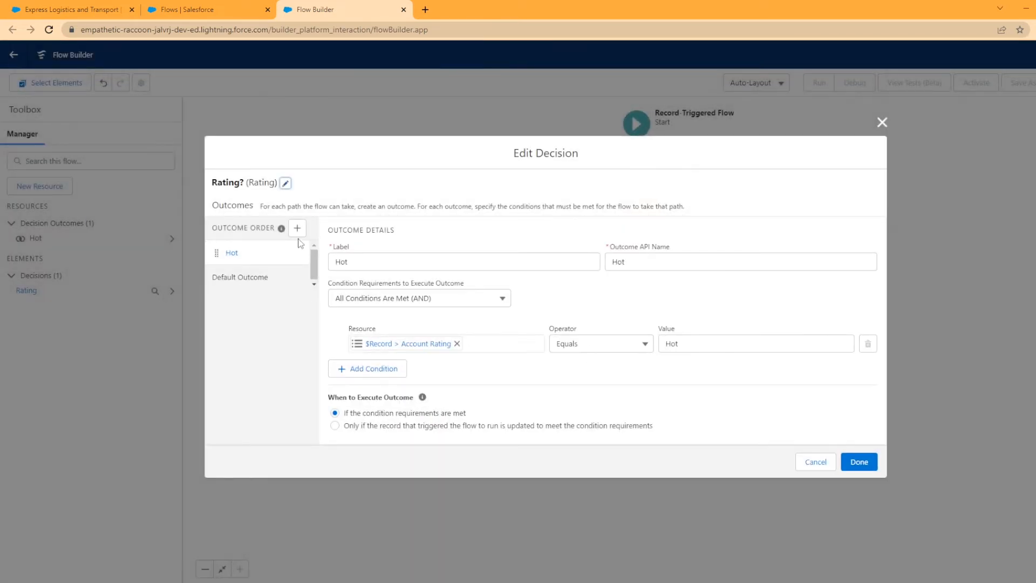
click(297, 228)
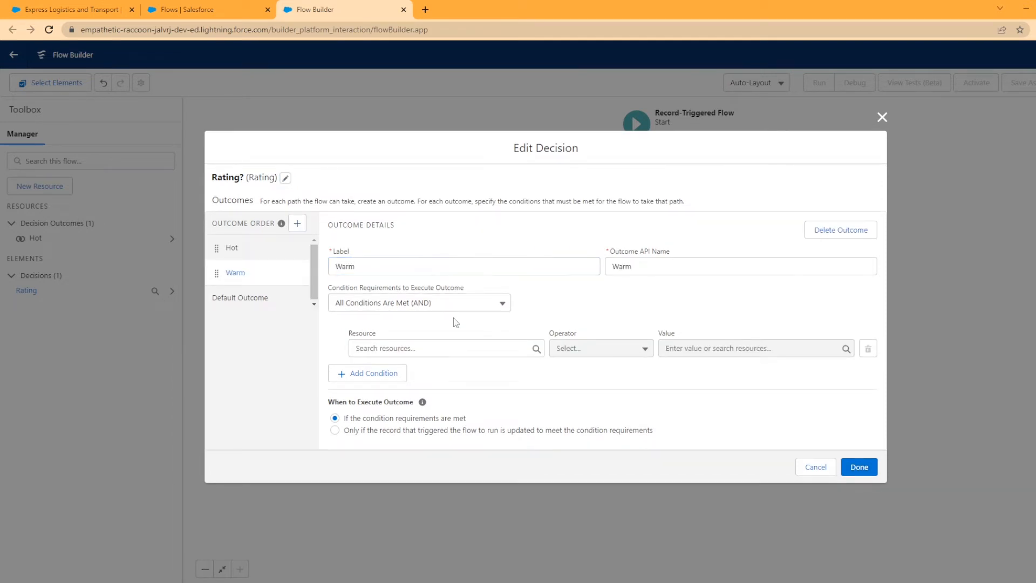
click(443, 348)
text(acc)
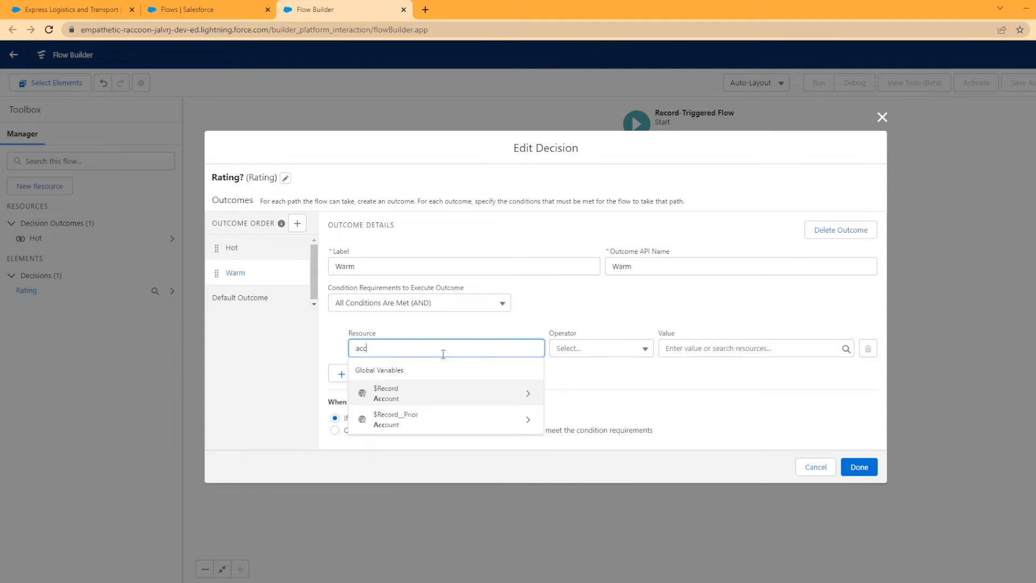
click(405, 396)
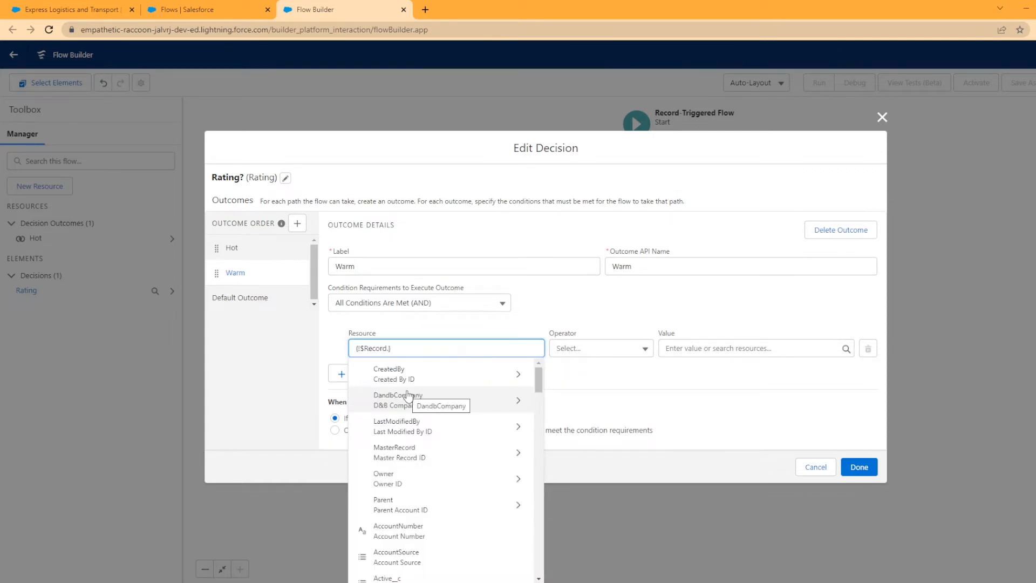
text(rating)
click(422, 384)
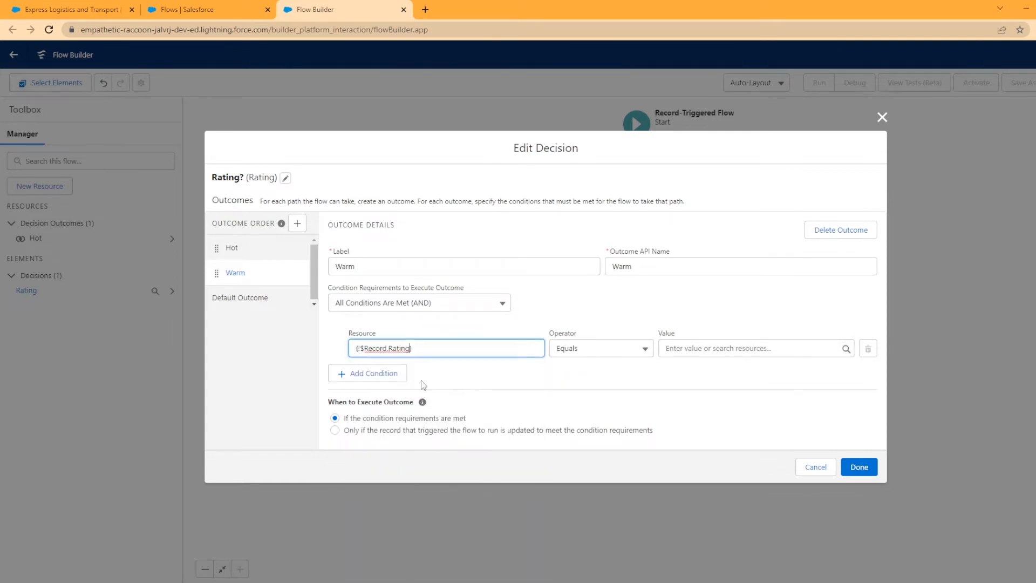
click(706, 352)
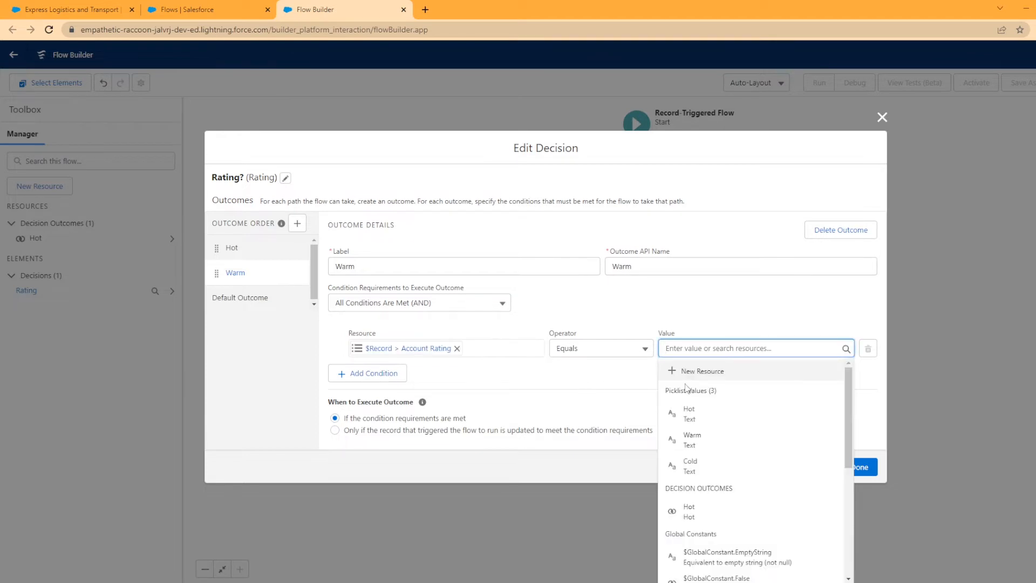
click(693, 439)
click(686, 406)
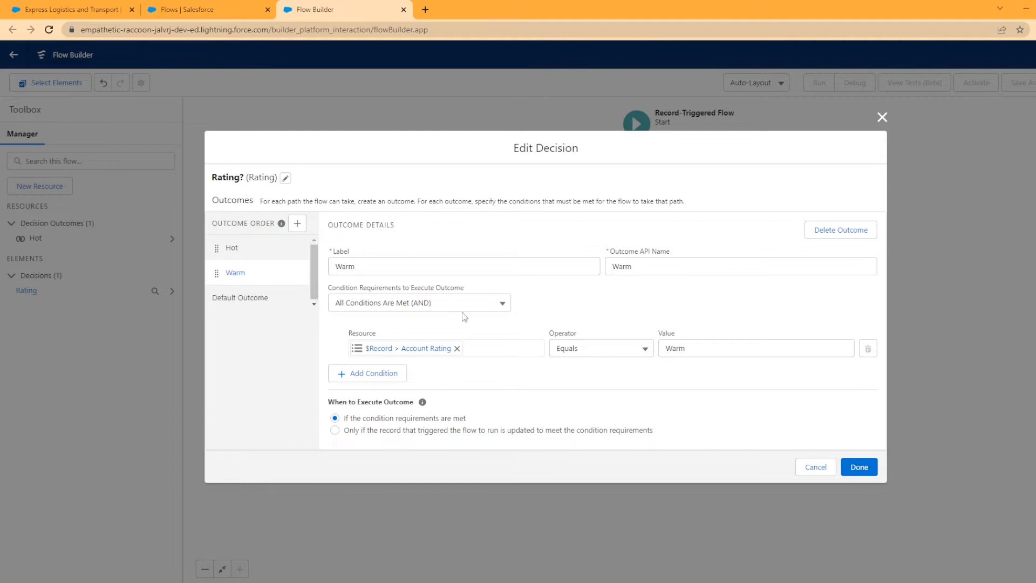
- Rename the decision's default outcome to Cold and finish editing the decision
click(238, 296)
triple_click(474, 273)
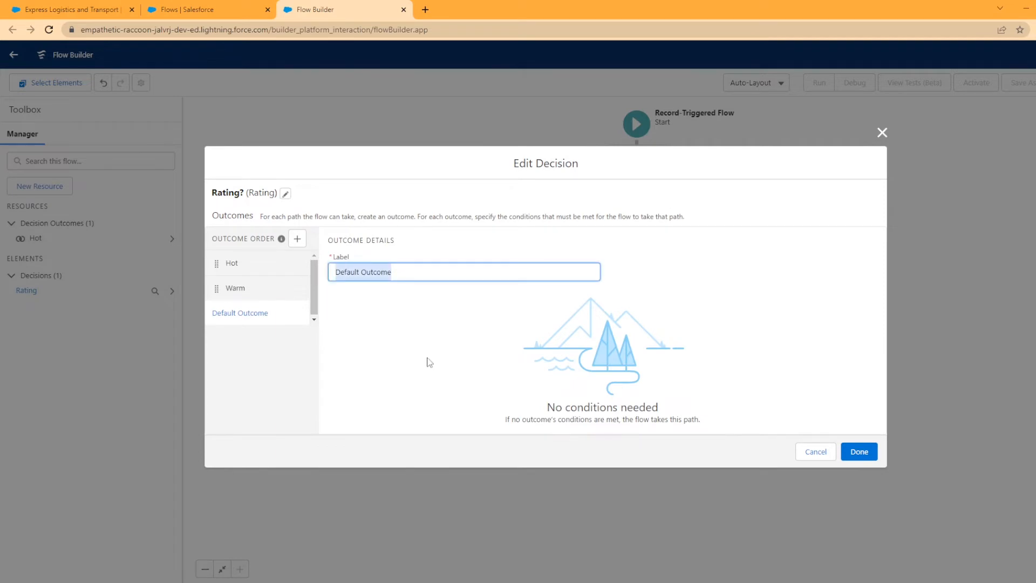
text(Cold)
click(429, 362)
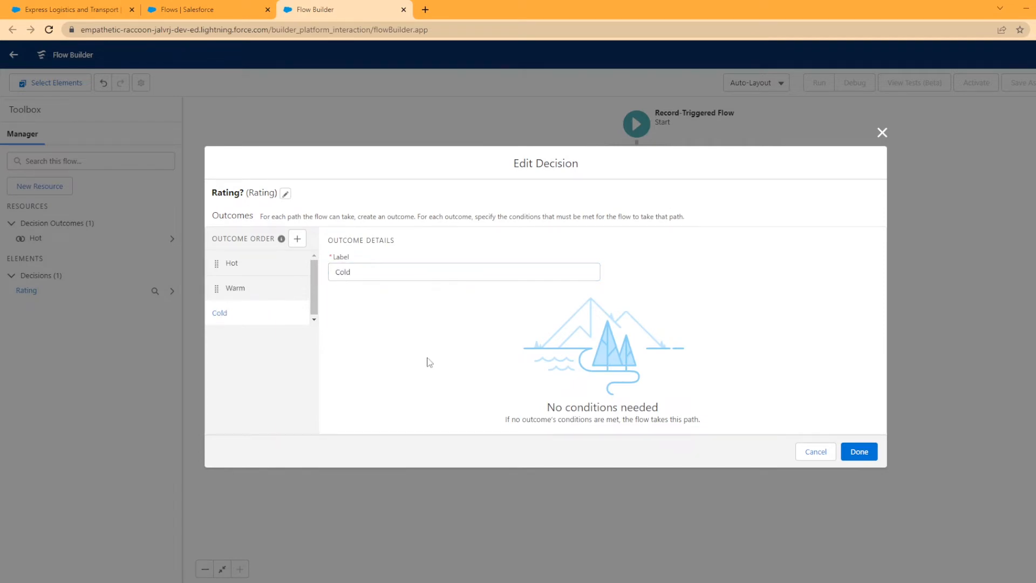
click(859, 451)
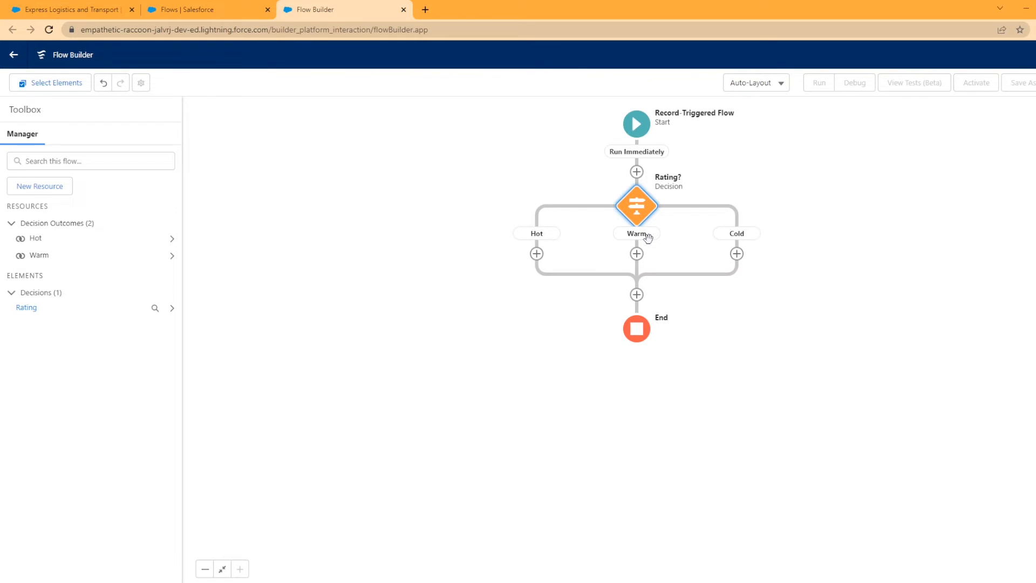
- Add an Update Triggering Record element on the Hot path and label it Priority High
click(537, 254)
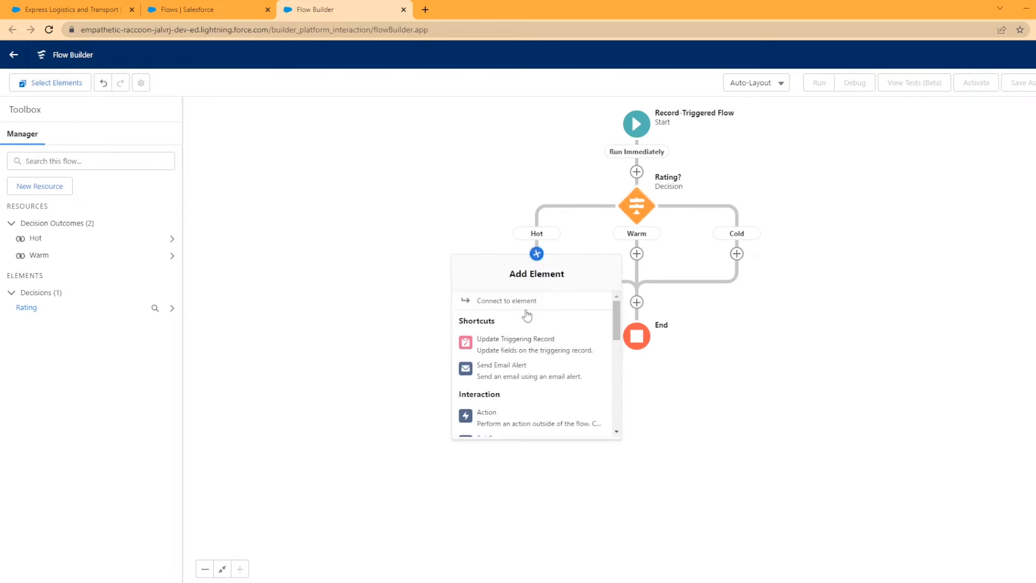
click(524, 352)
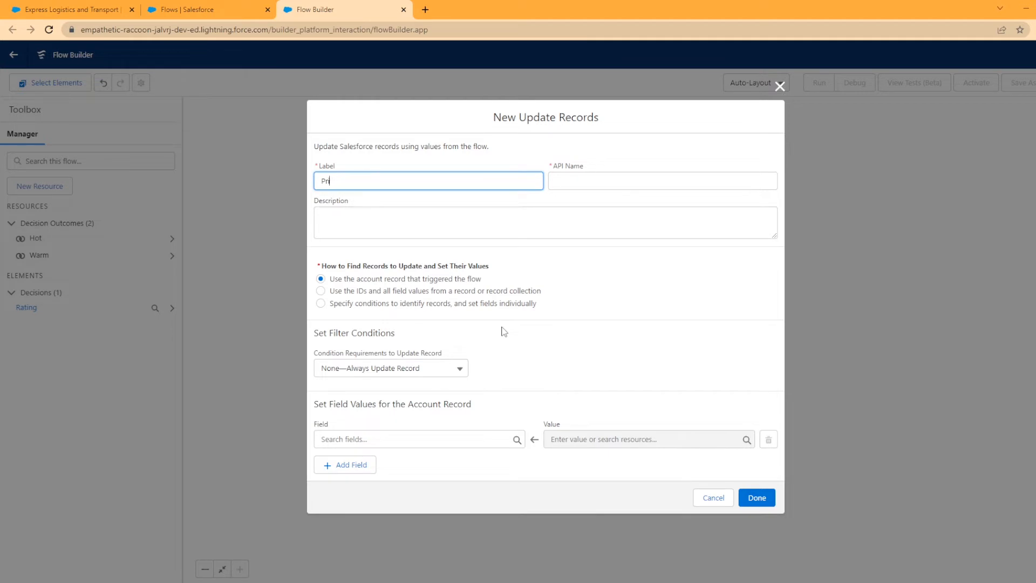
text(Pririty)
key(BackSpace)
key(BackSpace)
- Make the Priority High update set CustomerPriority__c to High, and finish the element
click(437, 439)
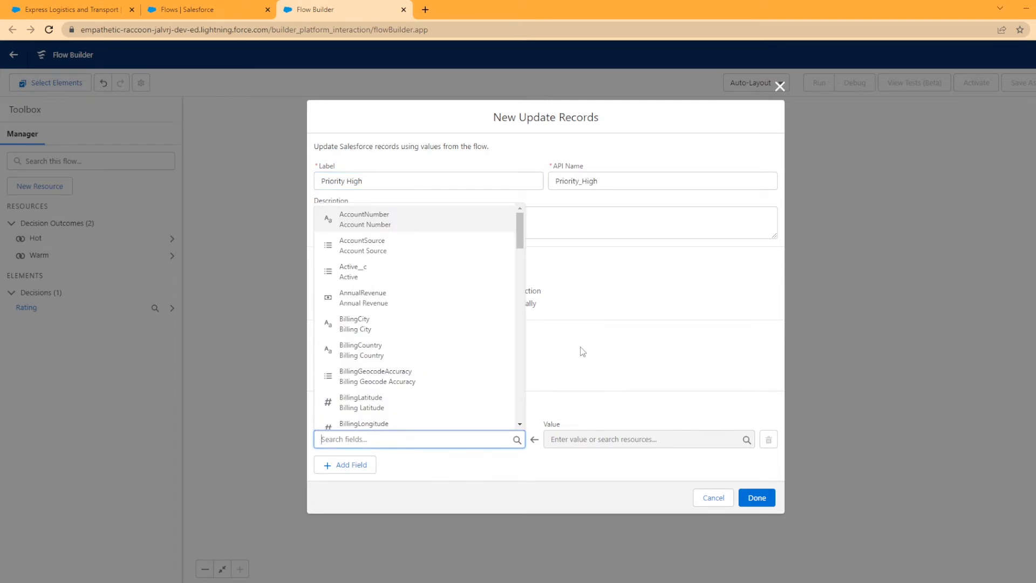
text(pri)
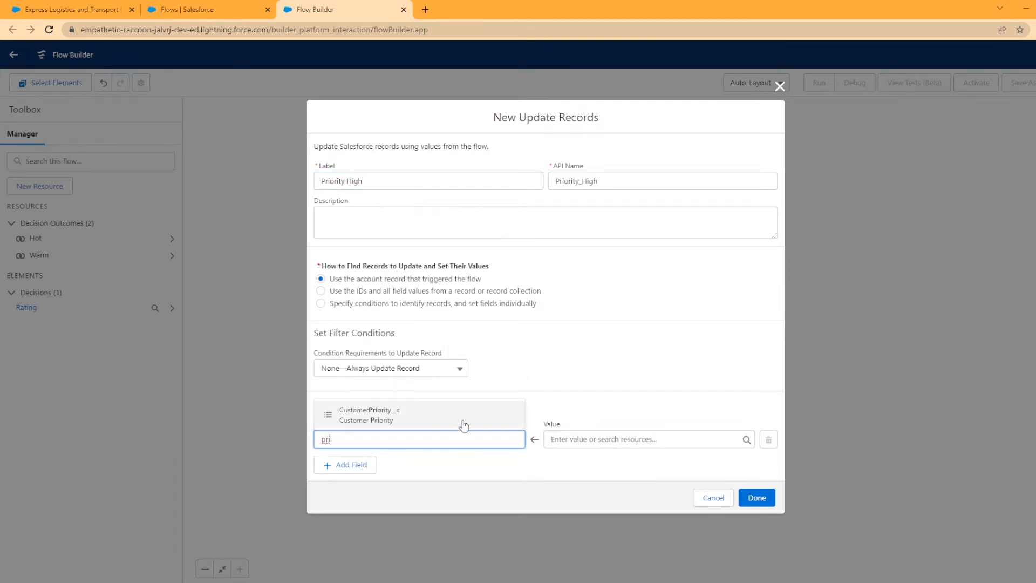
click(427, 398)
click(403, 434)
click(397, 459)
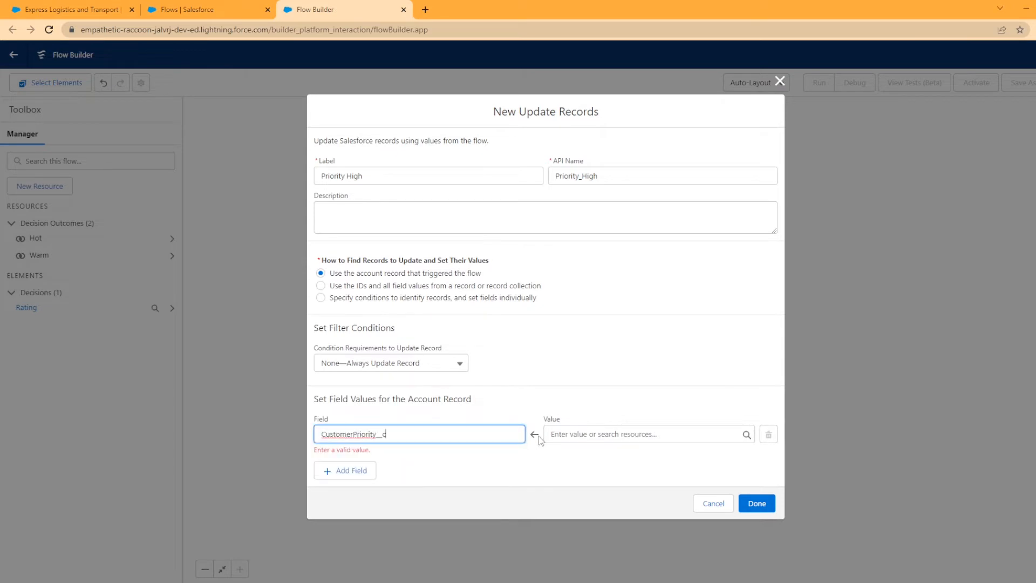
click(548, 437)
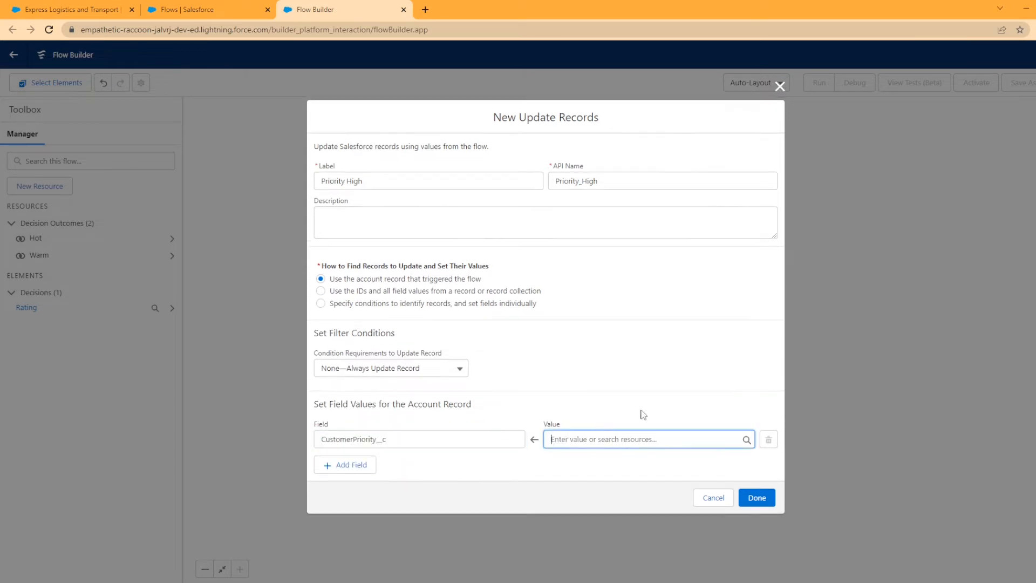
click(619, 442)
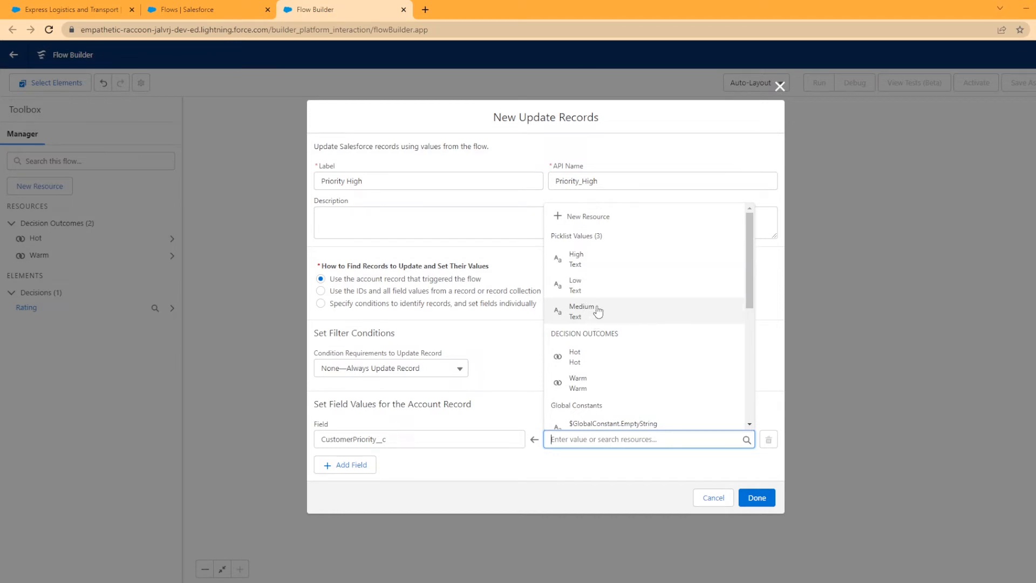
click(583, 261)
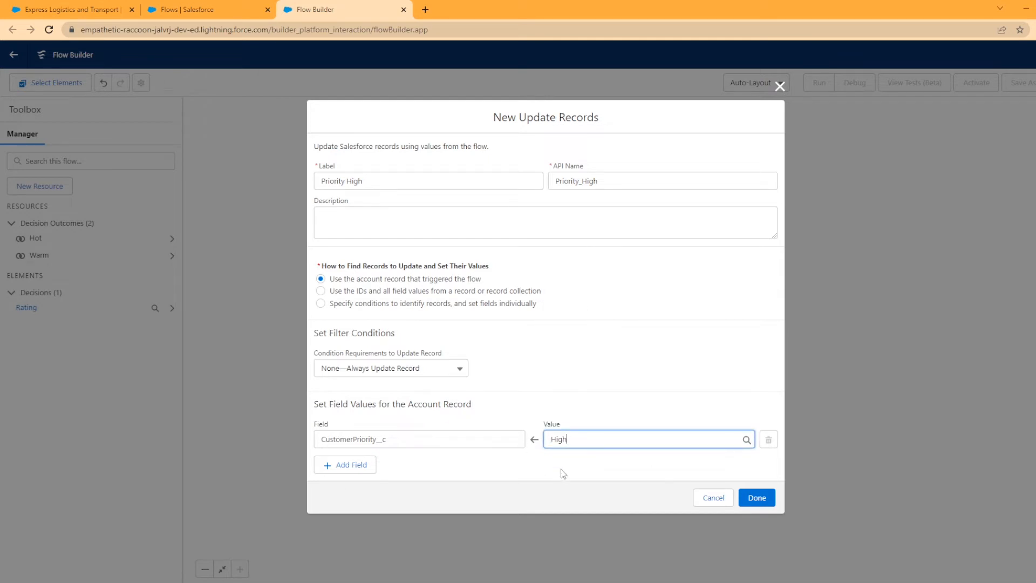
click(755, 498)
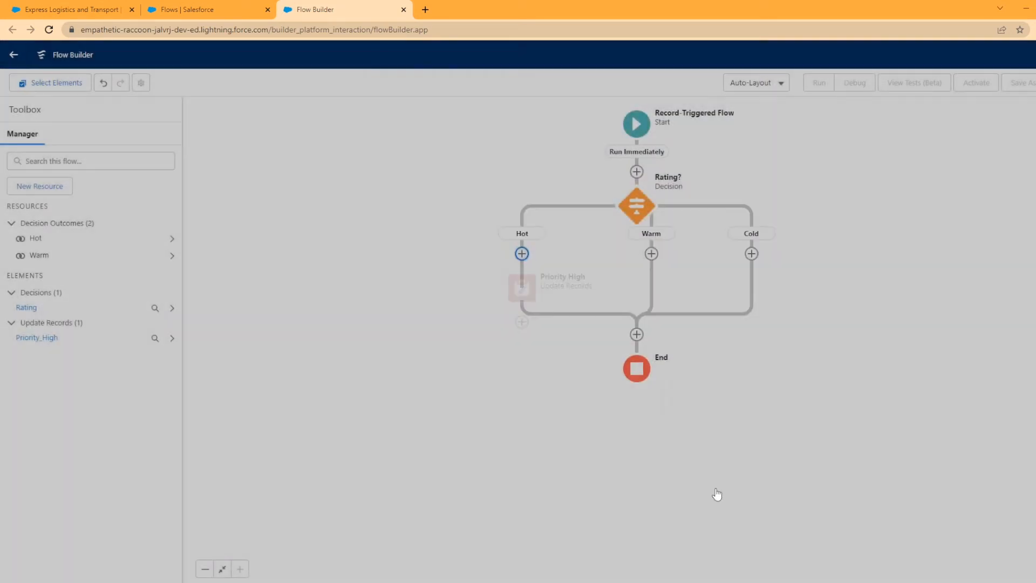
- Add an Update Triggering Record element labelled Priority Med on the Warm path, setting CustomerPriority__c to Medium
click(662, 254)
click(651, 346)
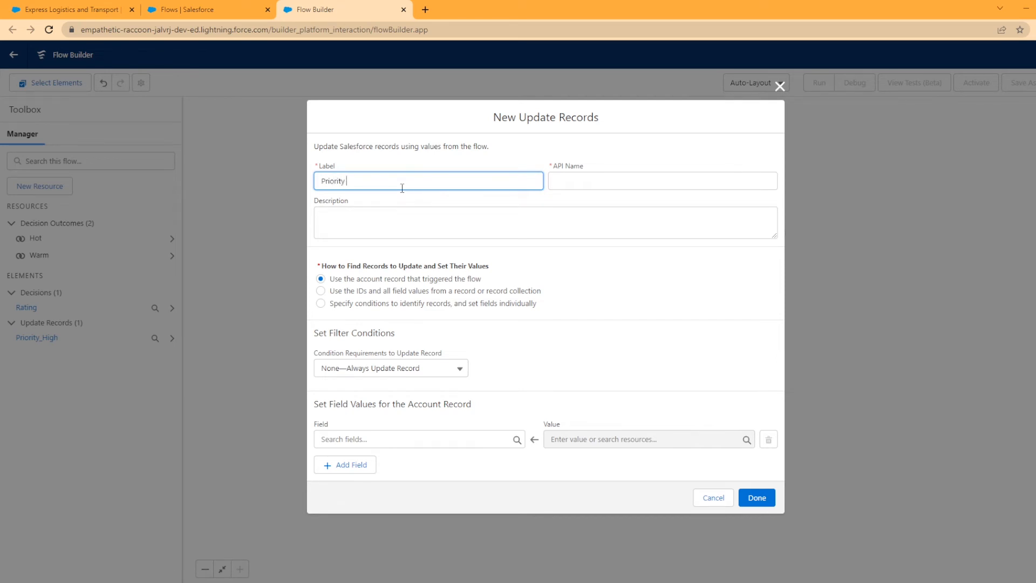
text(Priority Med)
click(609, 298)
click(443, 431)
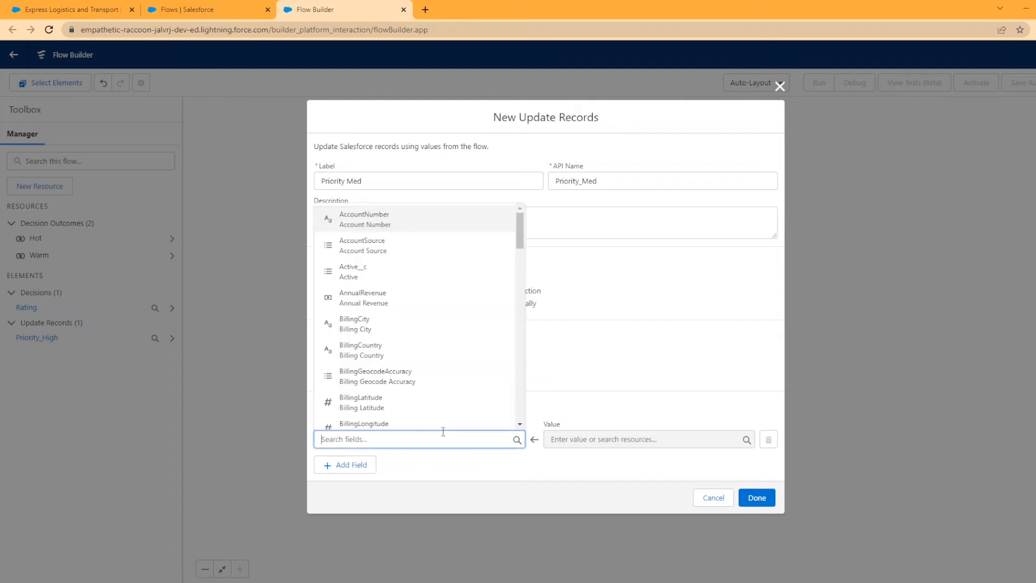
text(pri)
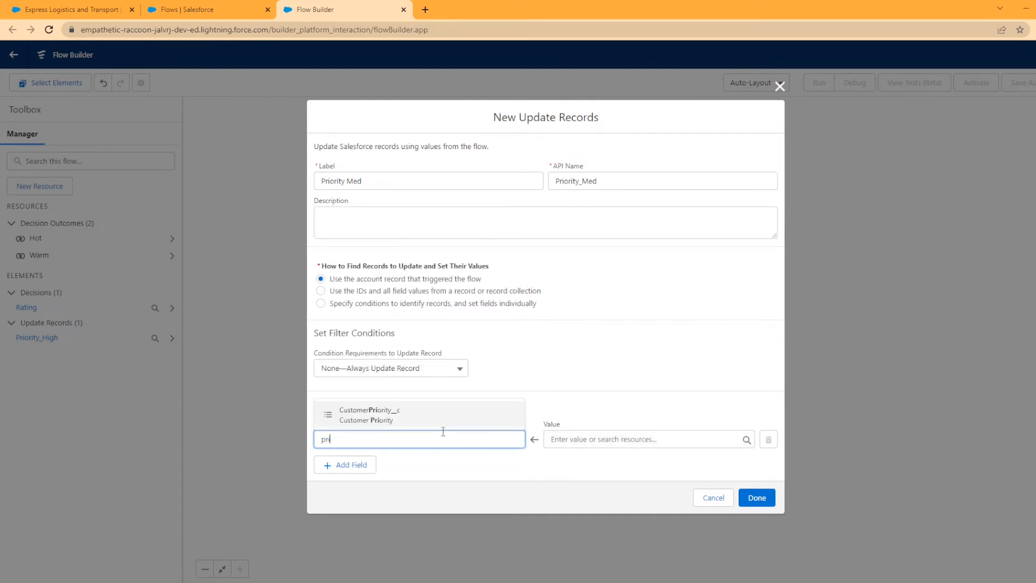
click(445, 424)
click(620, 438)
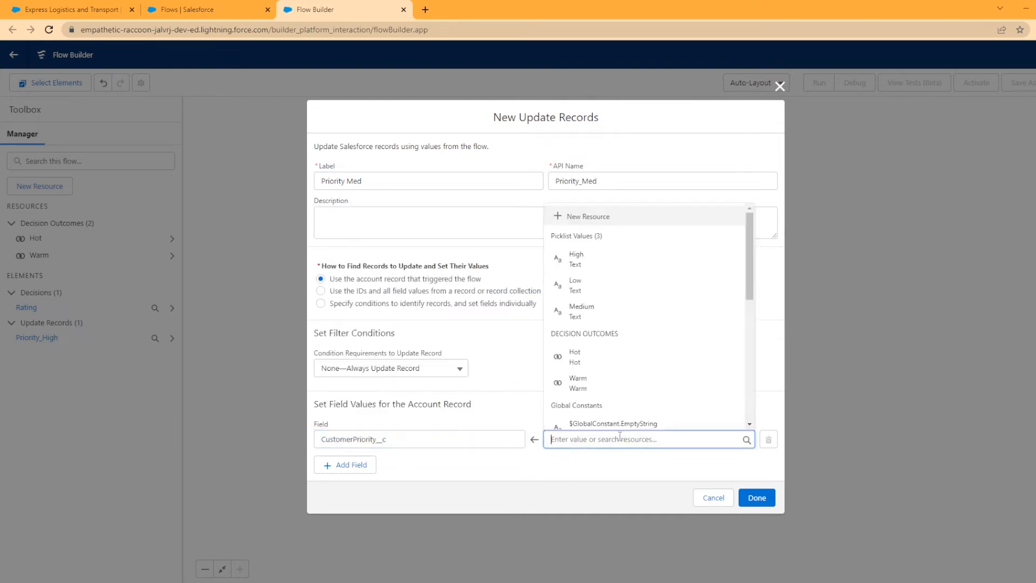
click(582, 310)
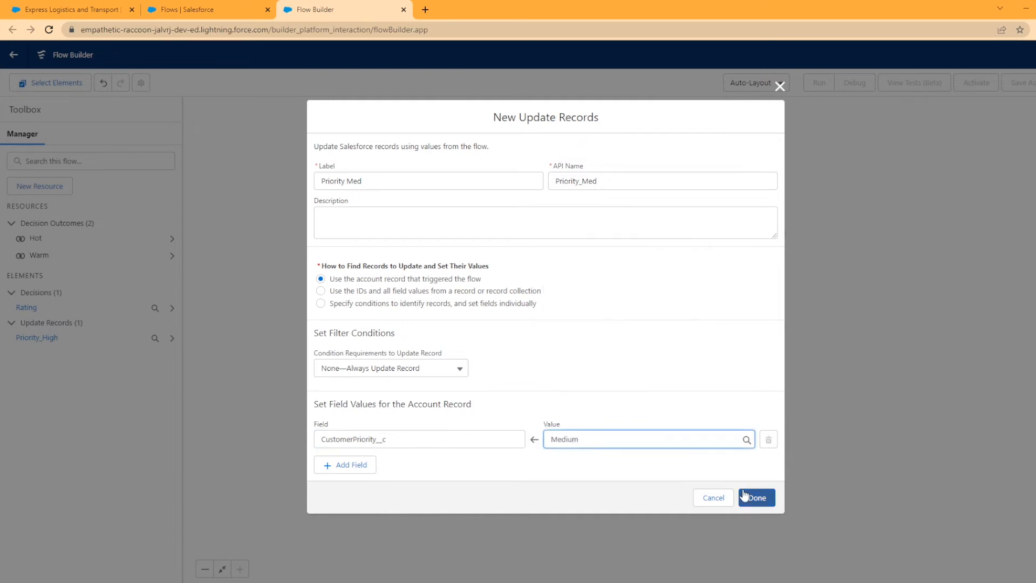
click(766, 499)
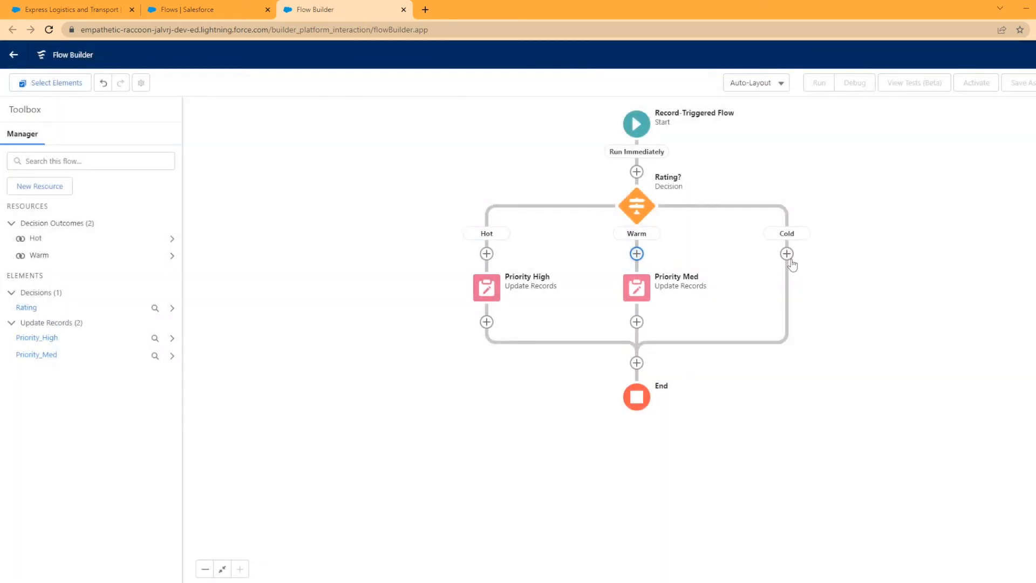
- Add an Update Triggering Record element labelled Priority Low on the Cold path, setting CustomerPriority__c to Low
click(787, 254)
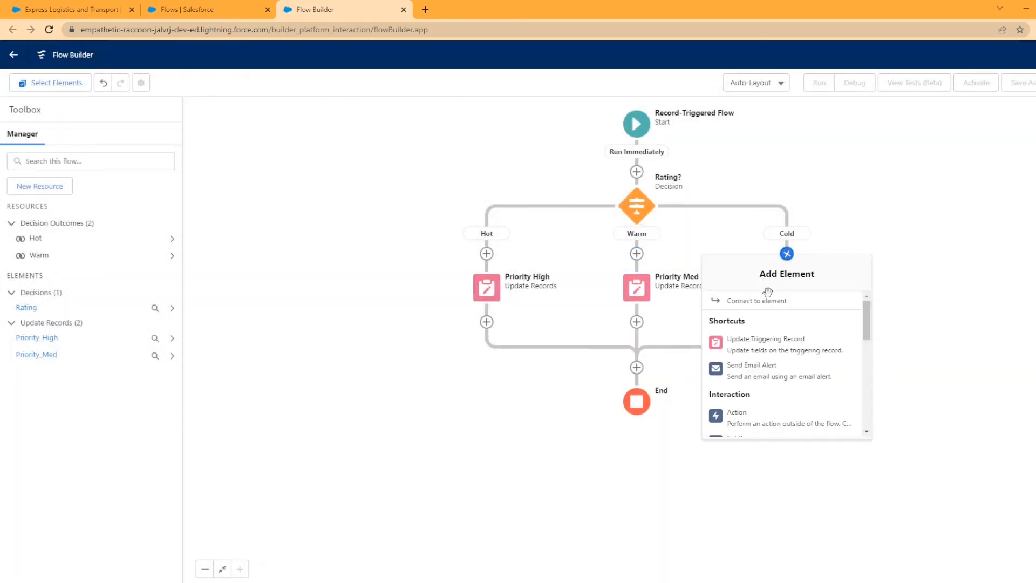
click(739, 348)
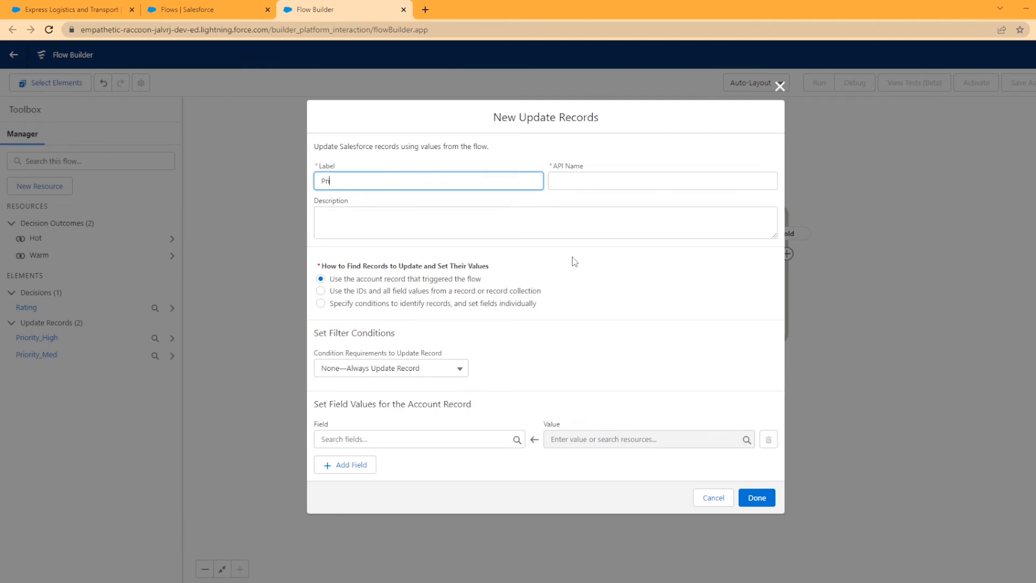
text(Priority Low)
click(573, 263)
click(445, 439)
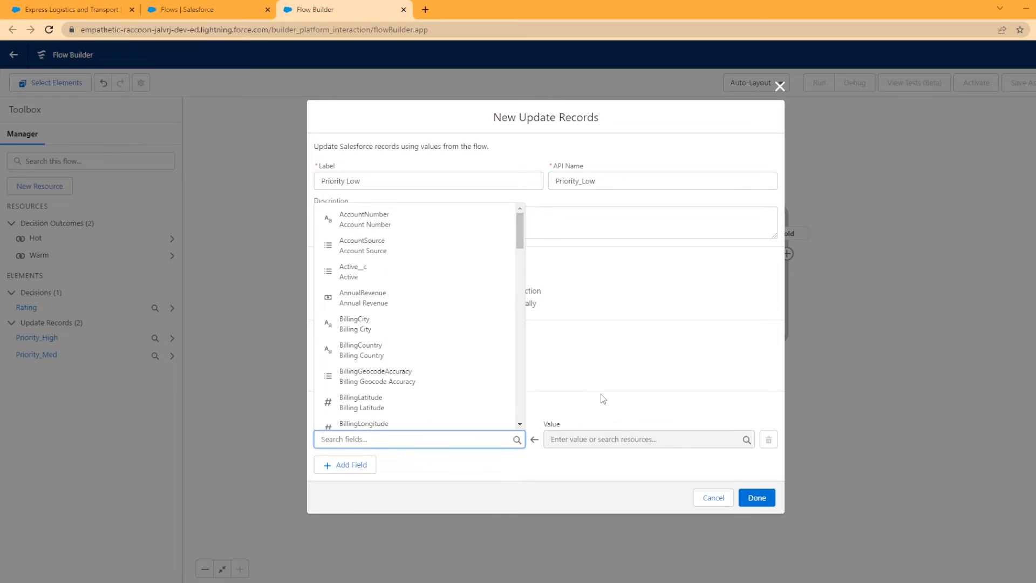
text(prio)
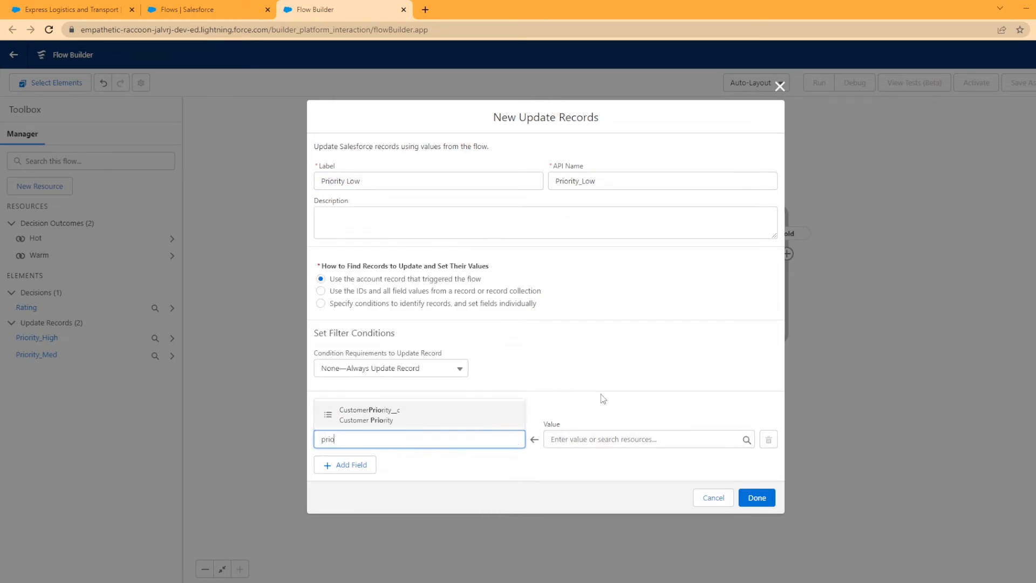
click(456, 424)
click(597, 439)
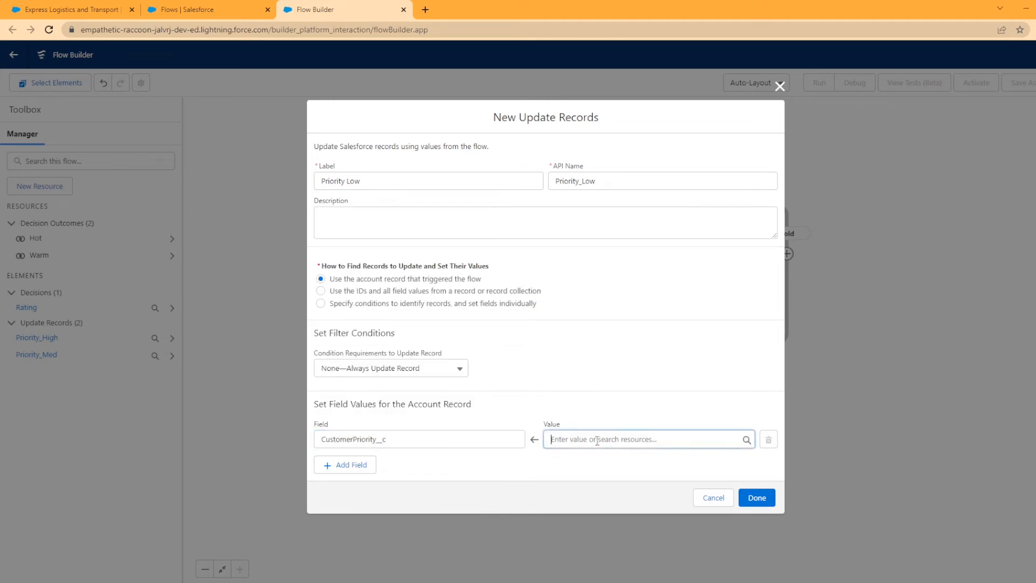
click(580, 287)
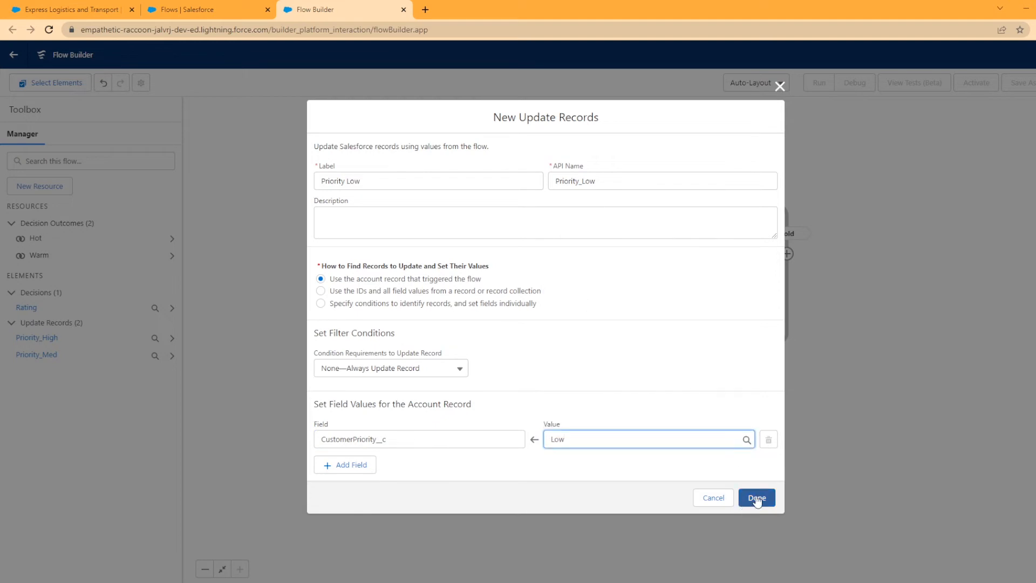
click(756, 498)
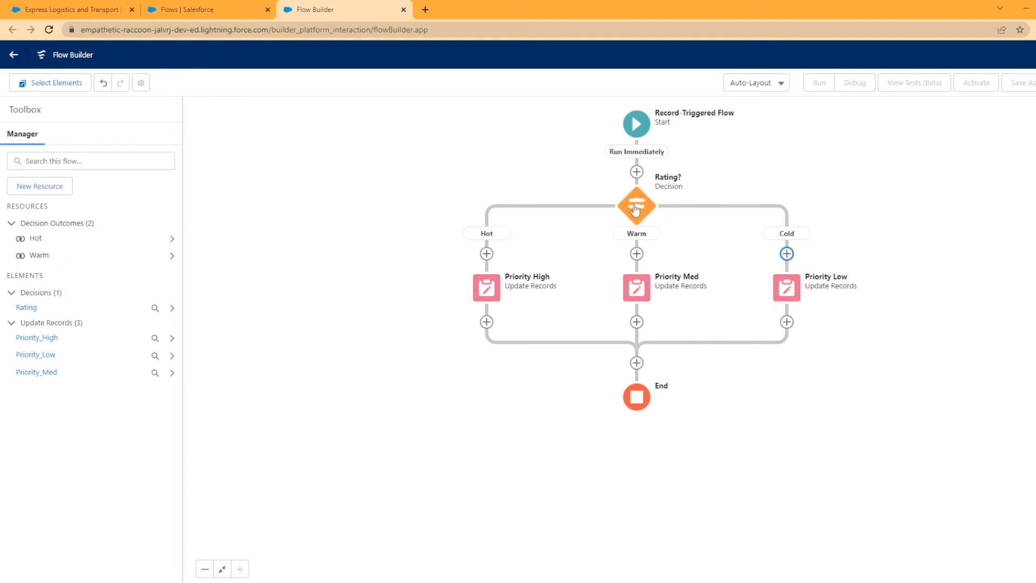
- Review the outcomes of the Rating? decision and close it without making changes
click(635, 209)
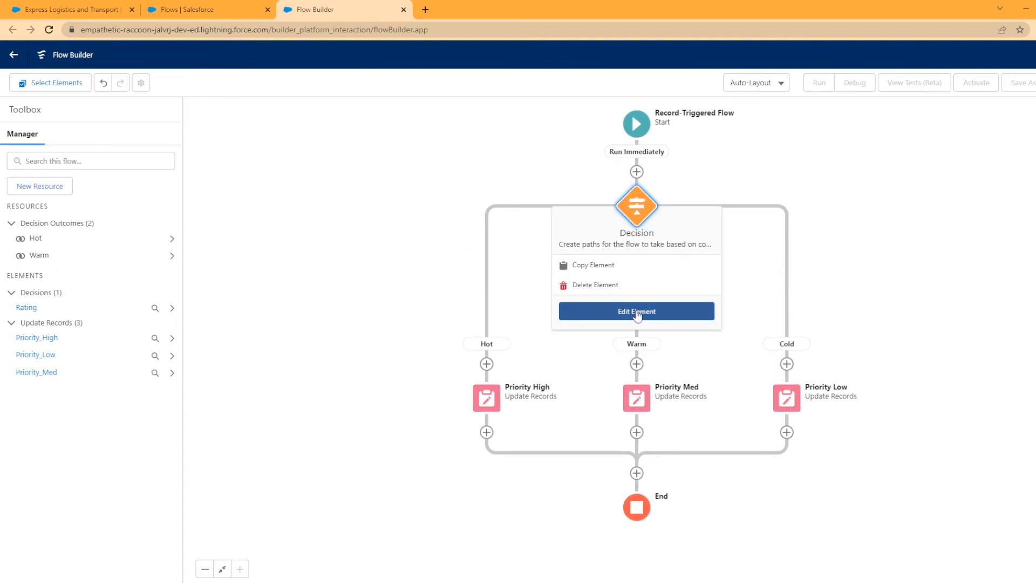
click(638, 316)
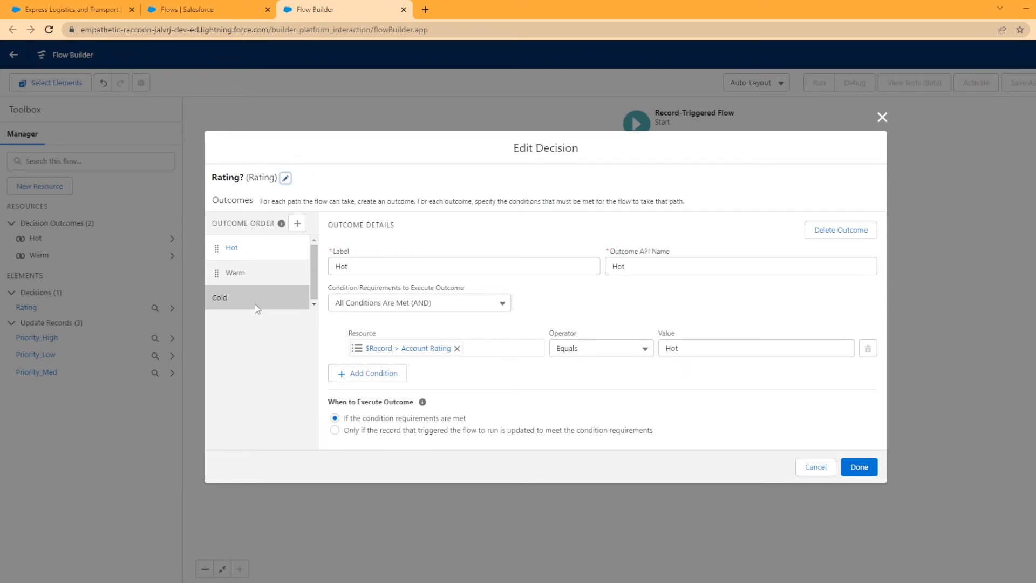
click(882, 118)
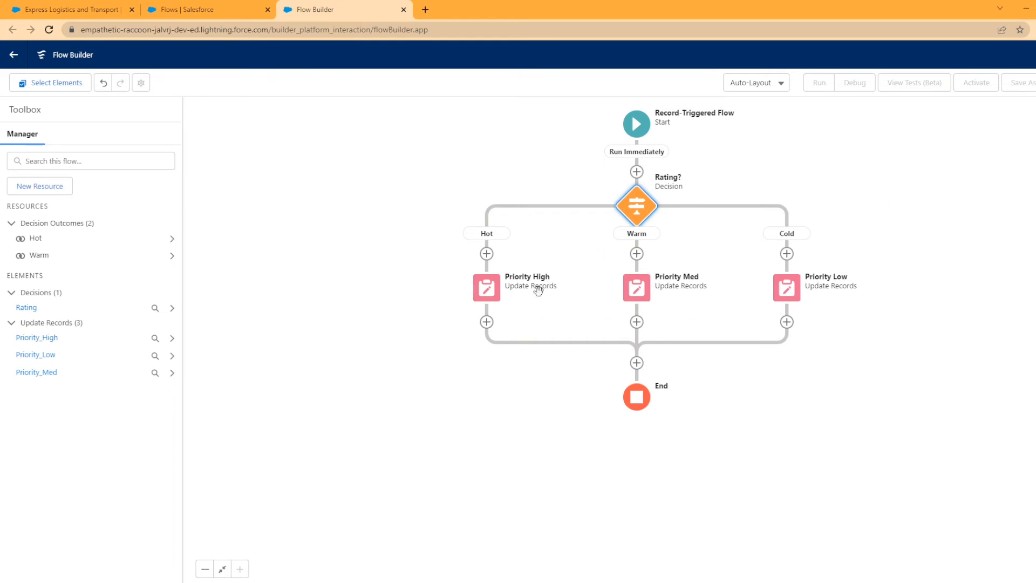
- Save the flow as Update Customer Priority with the description Add, and activate it
click(1035, 82)
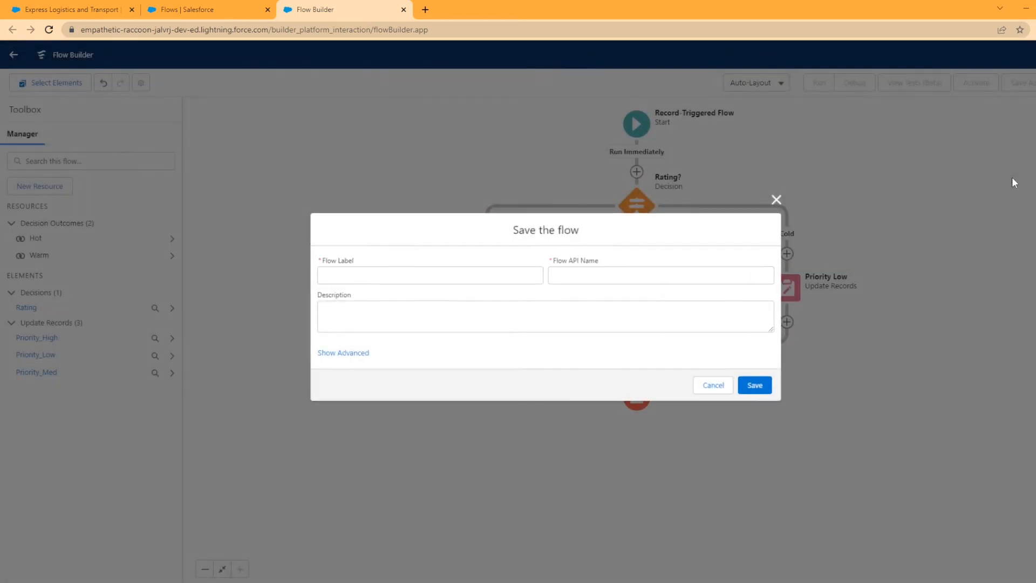
click(410, 274)
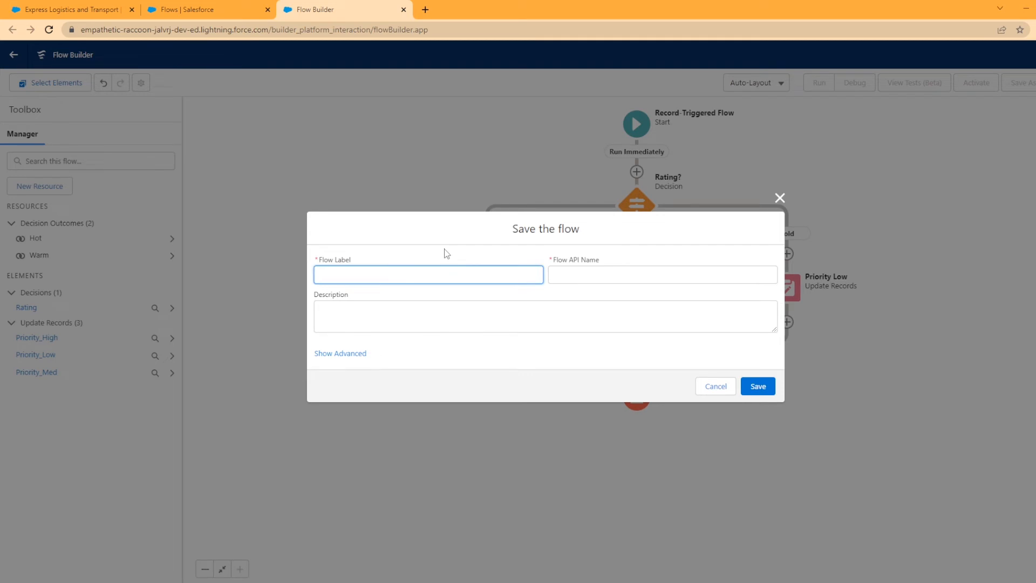
text(Update Customer Priority)
key(Tab)
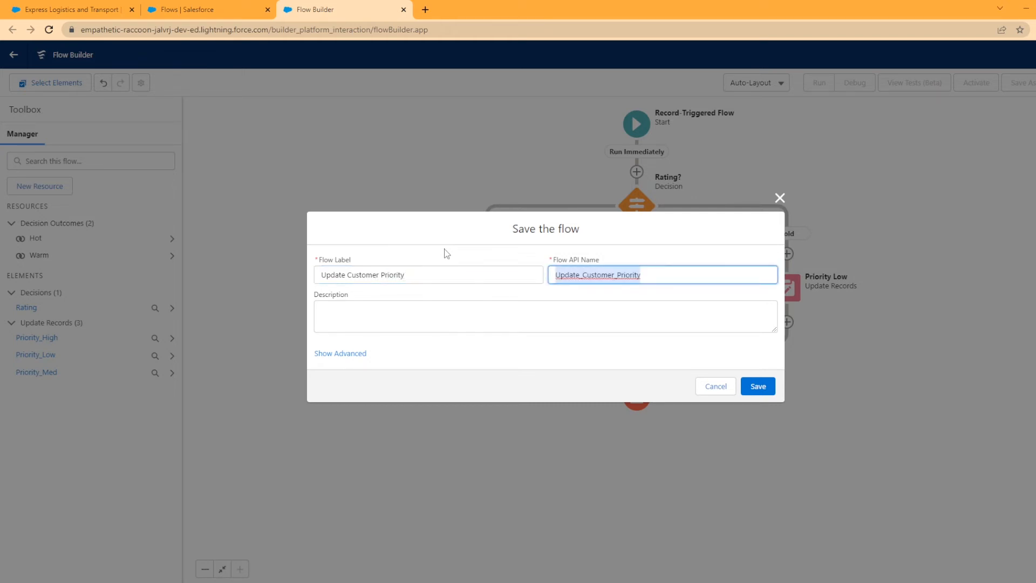
key(Tab)
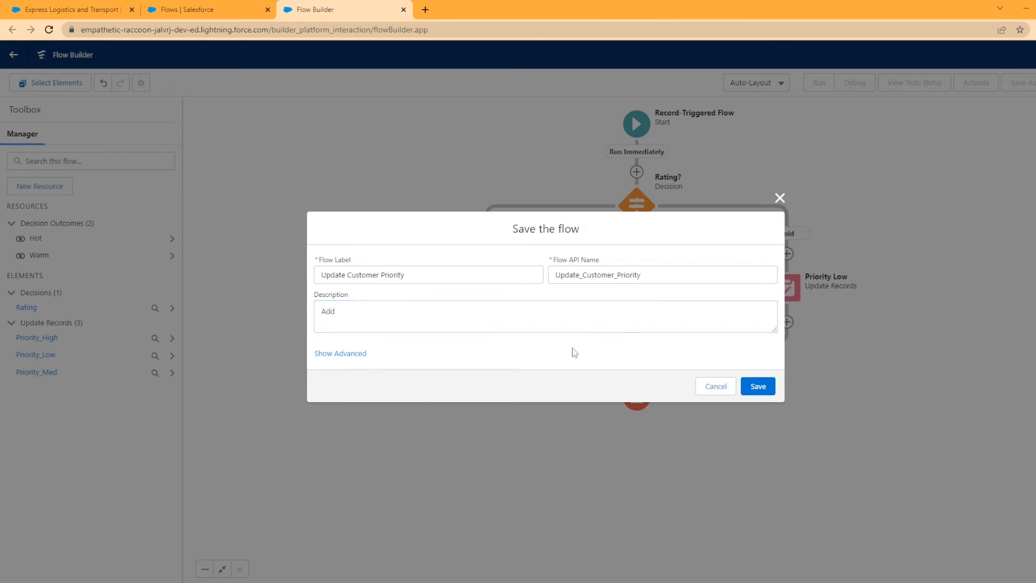
click(759, 387)
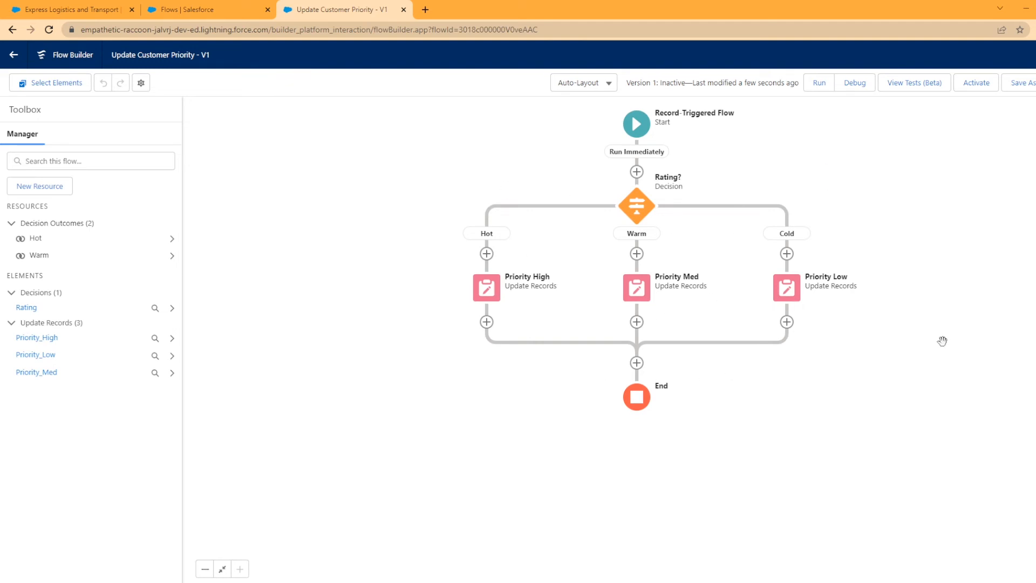
click(976, 84)
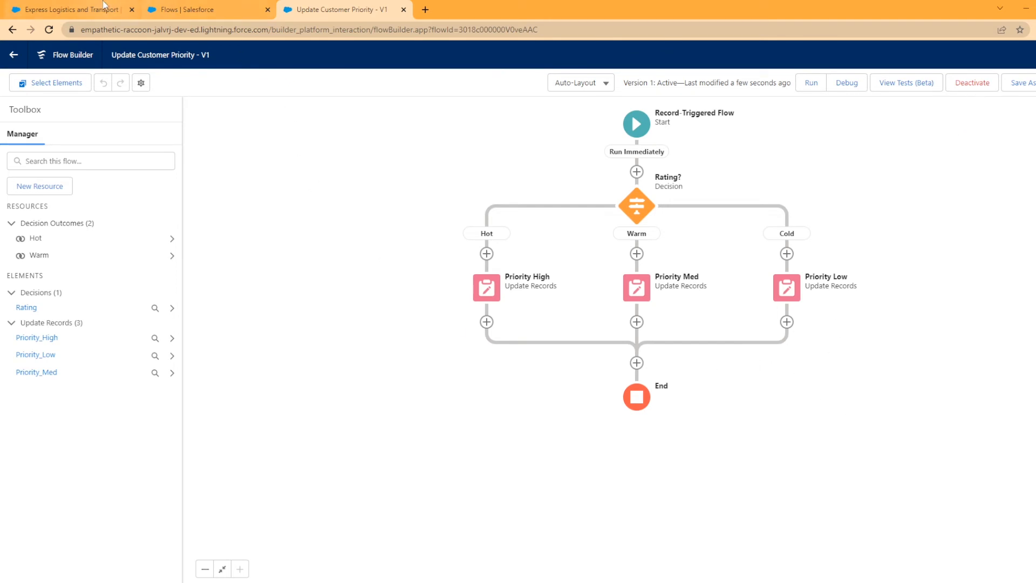
- Test the Hot path by setting the Express Logistics and Transport account's Rating to Hot and saving the record
click(76, 9)
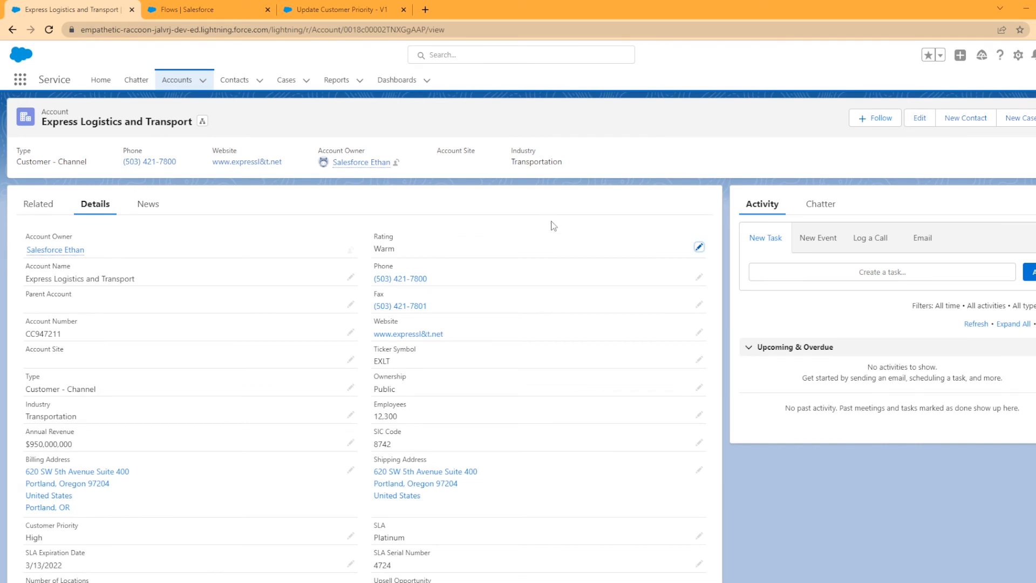
click(698, 248)
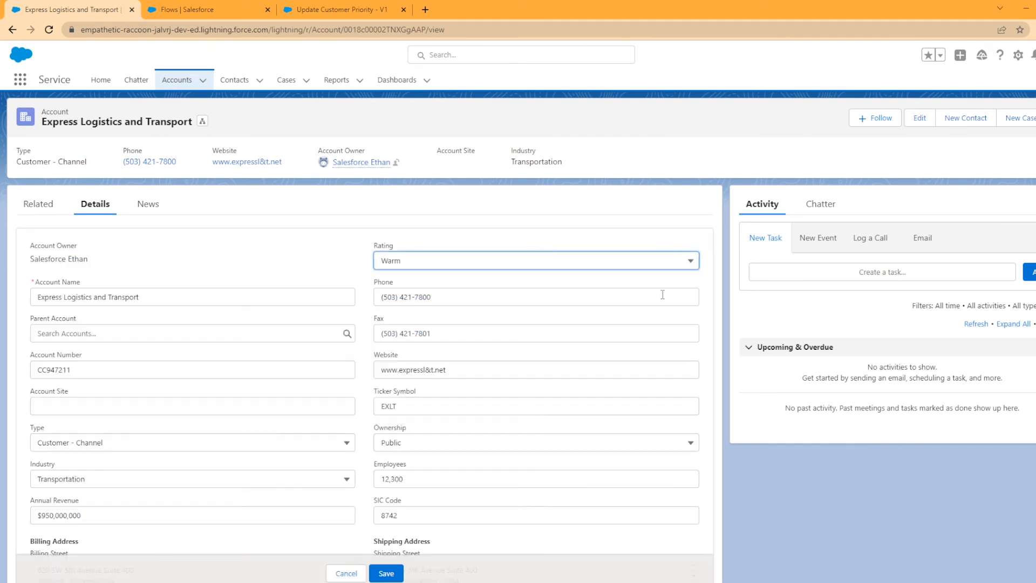
click(419, 270)
click(413, 304)
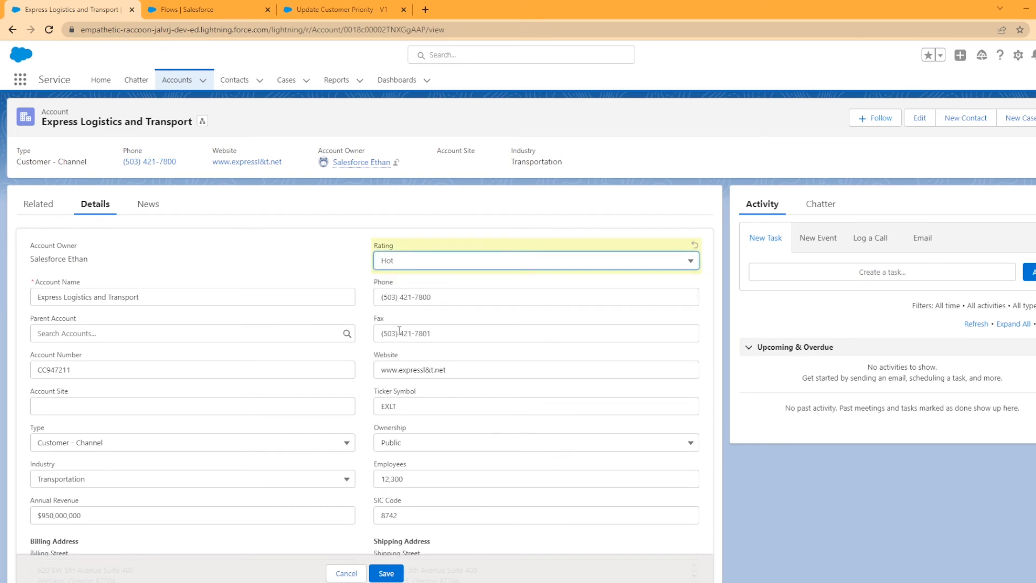
click(386, 574)
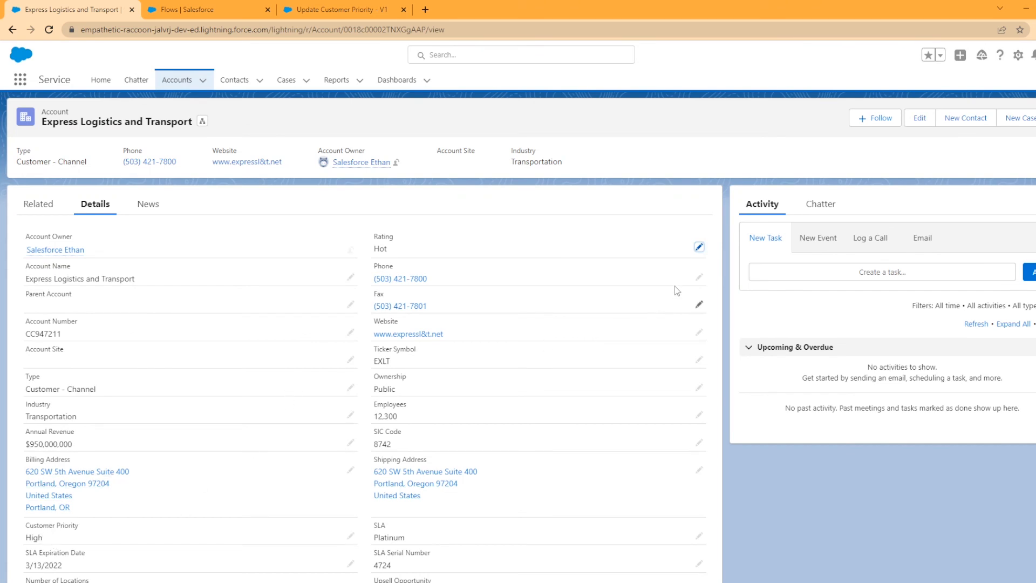
- Set the account's Rating to Warm, save the record, and check its Customer Priority
click(699, 247)
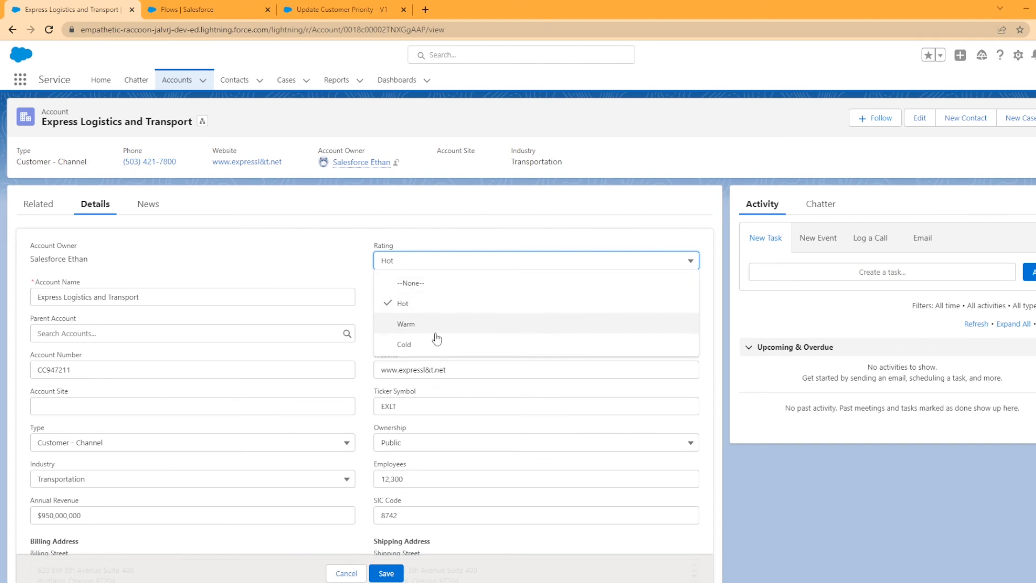
click(421, 324)
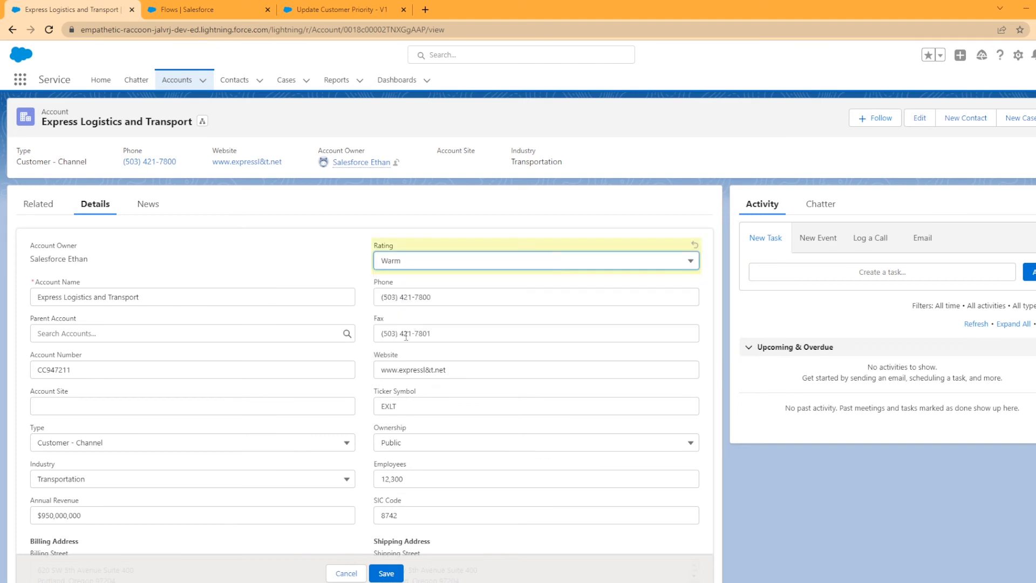
click(386, 573)
drag(76, 540, 25, 538)
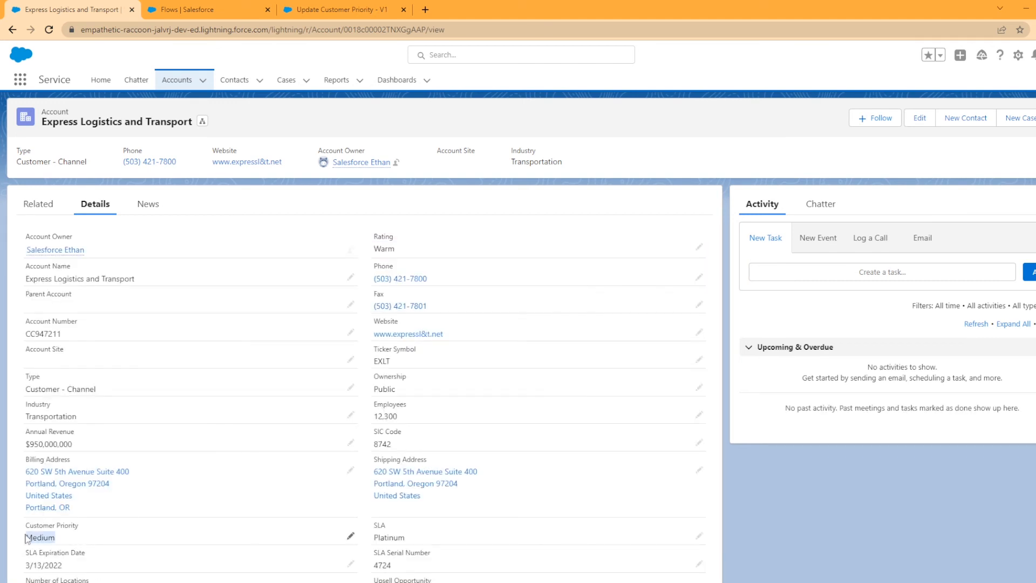
- Set the account's Rating to Cold and save the record to test the default path
click(699, 247)
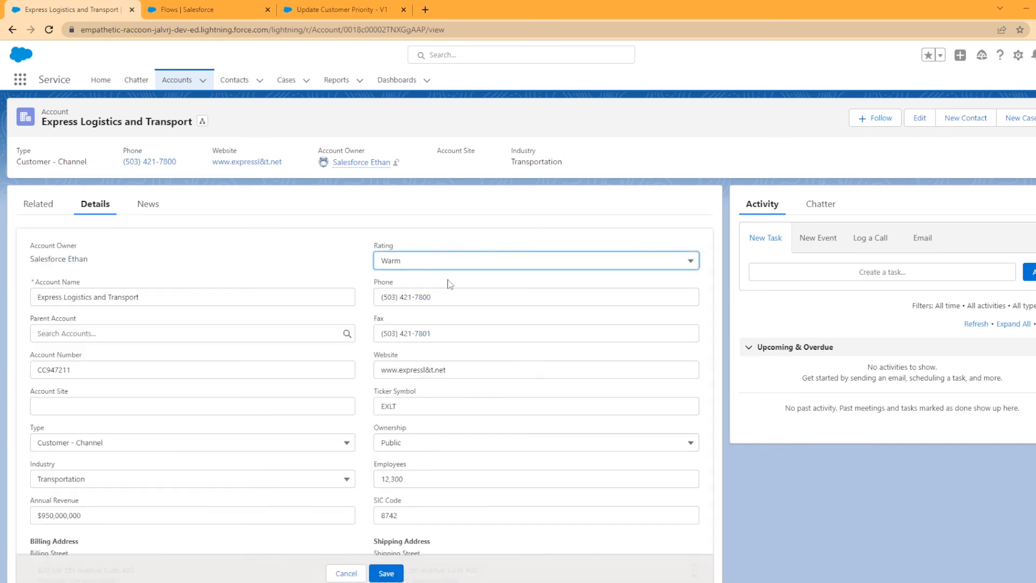
click(447, 265)
click(406, 346)
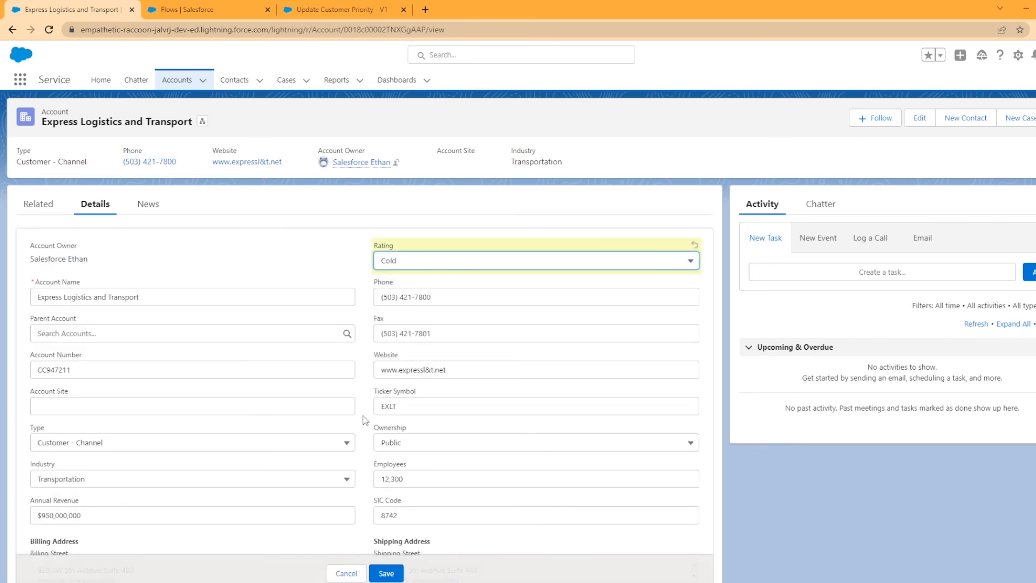
click(387, 573)
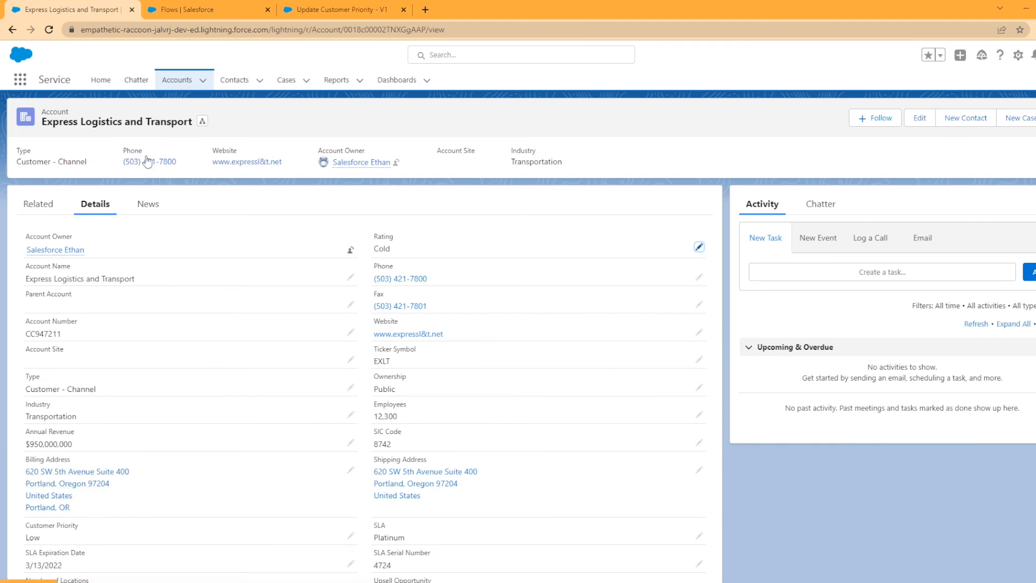
- Start a new account with the Rating Hot and the account name Green Hills Farm
click(204, 81)
click(180, 108)
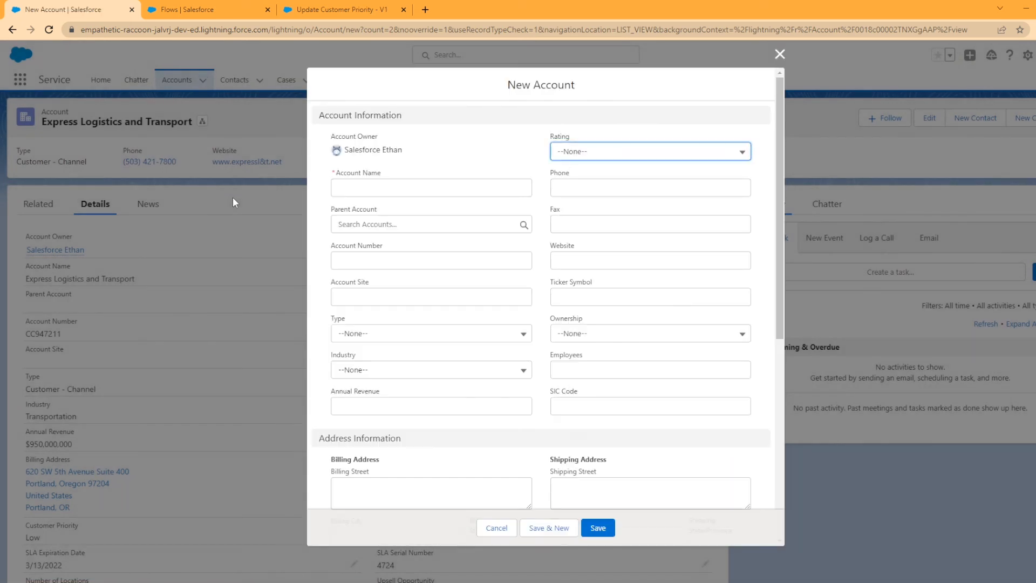
click(594, 156)
click(581, 199)
click(419, 193)
text(Green Hills Farm)
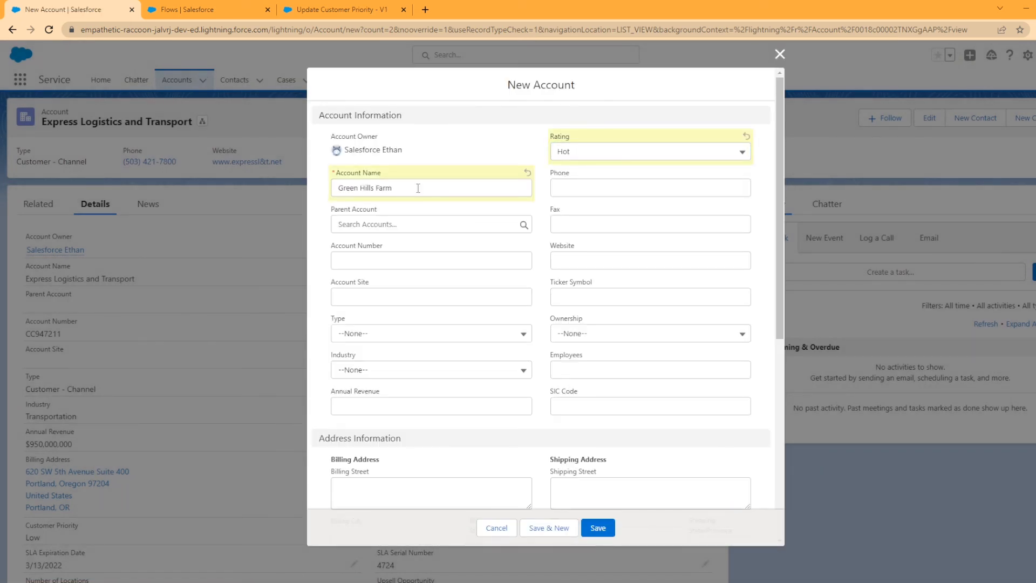
- Set the new account's Type to Prospect and its Industry to Agriculture
click(440, 157)
click(442, 339)
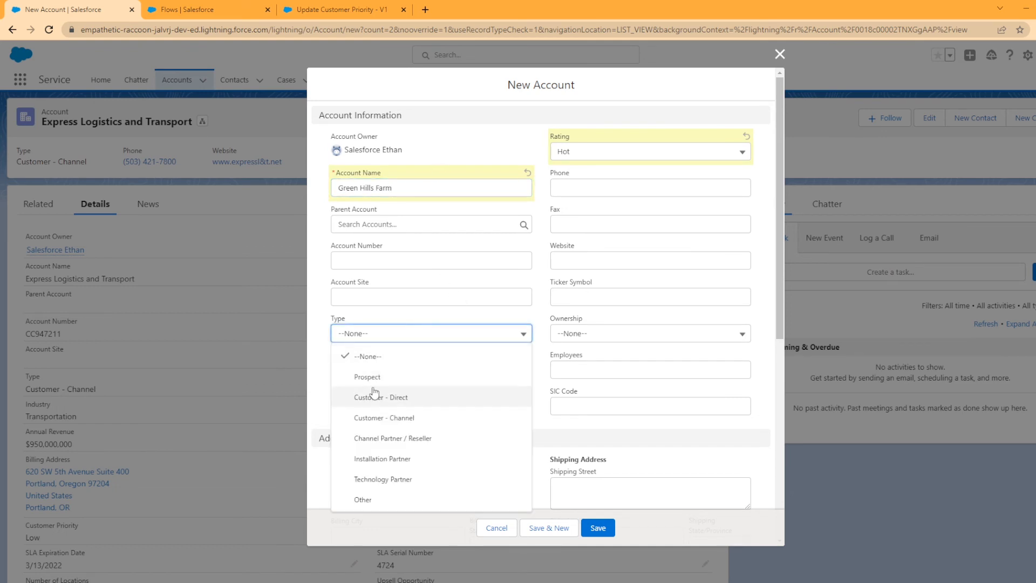
click(453, 375)
click(567, 333)
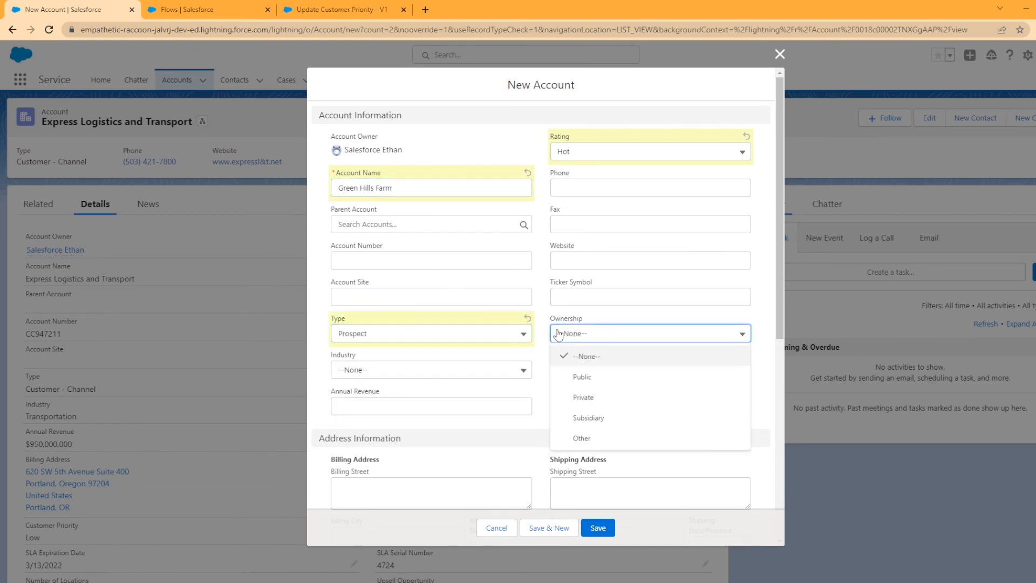
click(489, 139)
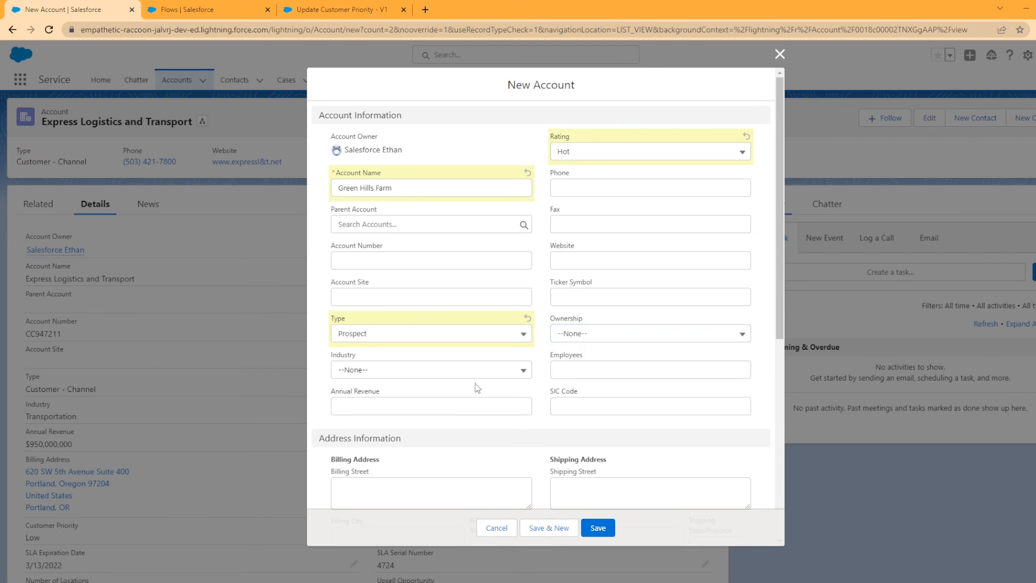
click(500, 370)
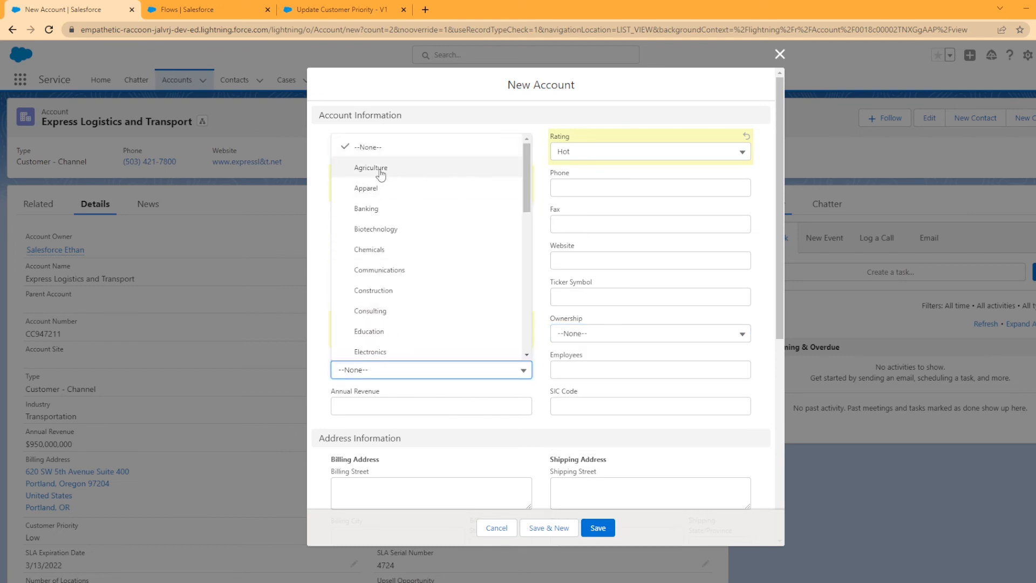
click(378, 168)
- Save the new account with Customer Priority left empty, and open its details to check that field
scroll(550, 459, down, 2)
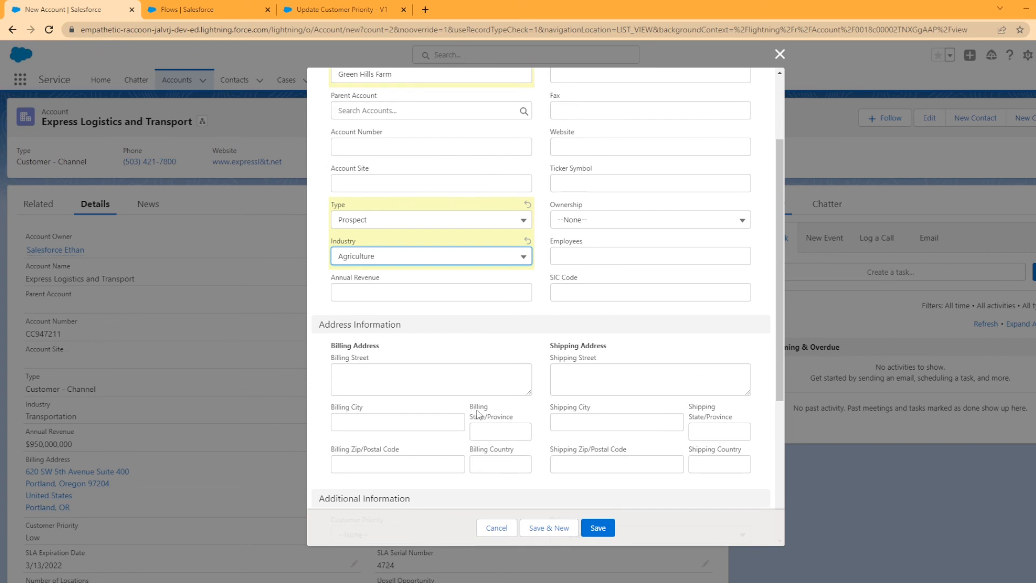
scroll(628, 439, down, 2)
scroll(627, 438, down, 1)
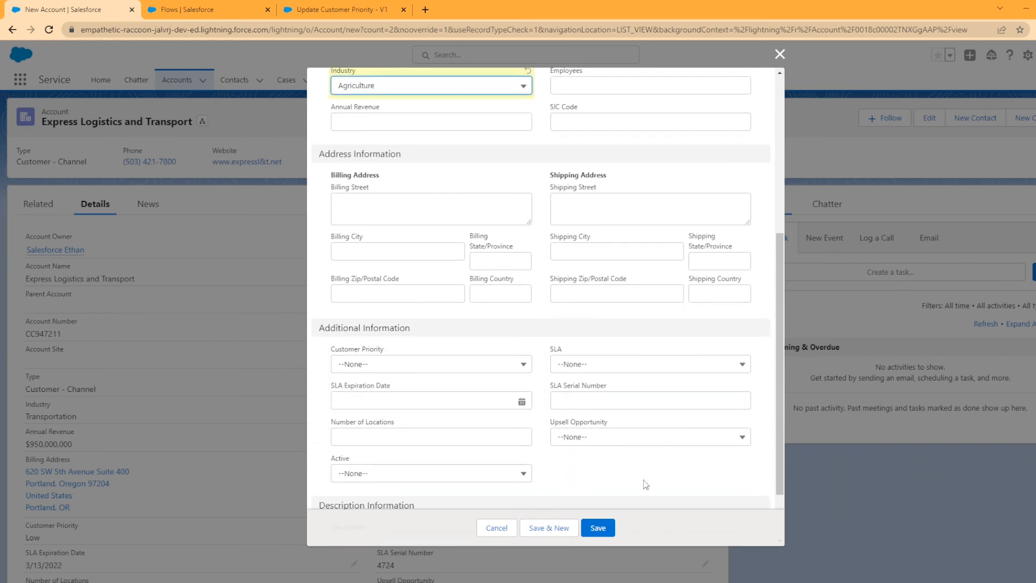
scroll(646, 486, down, 1)
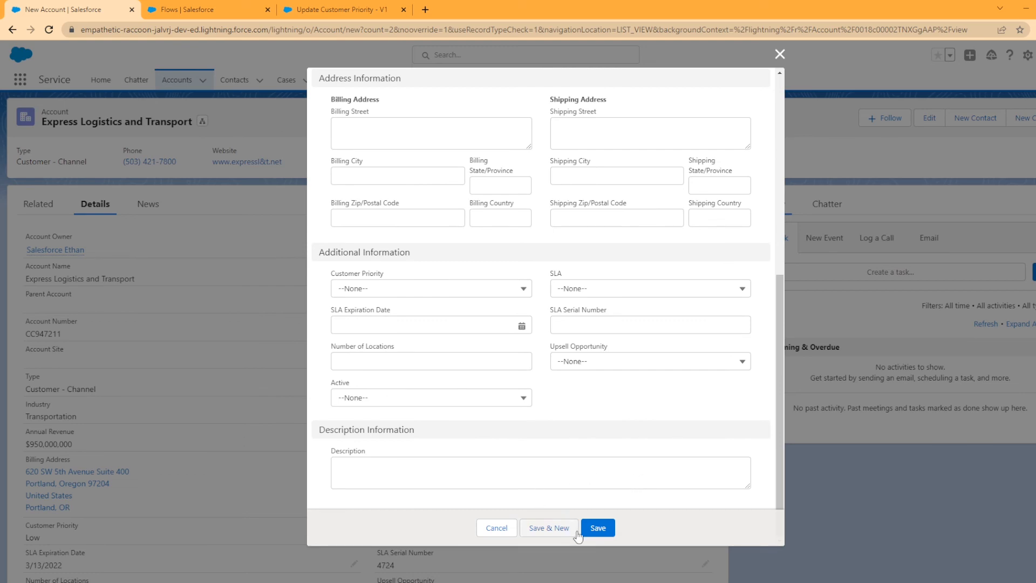
click(598, 528)
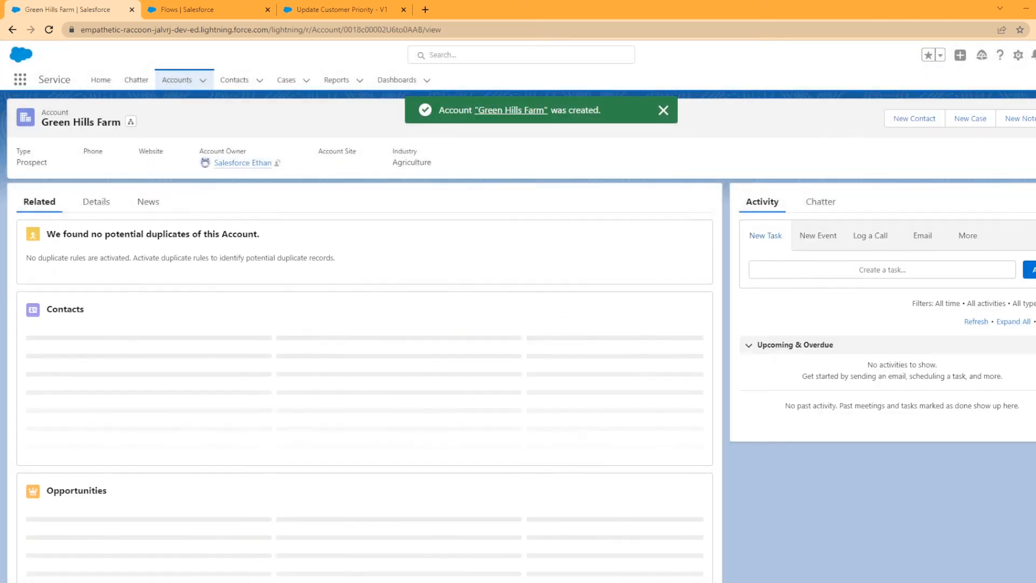
click(96, 210)
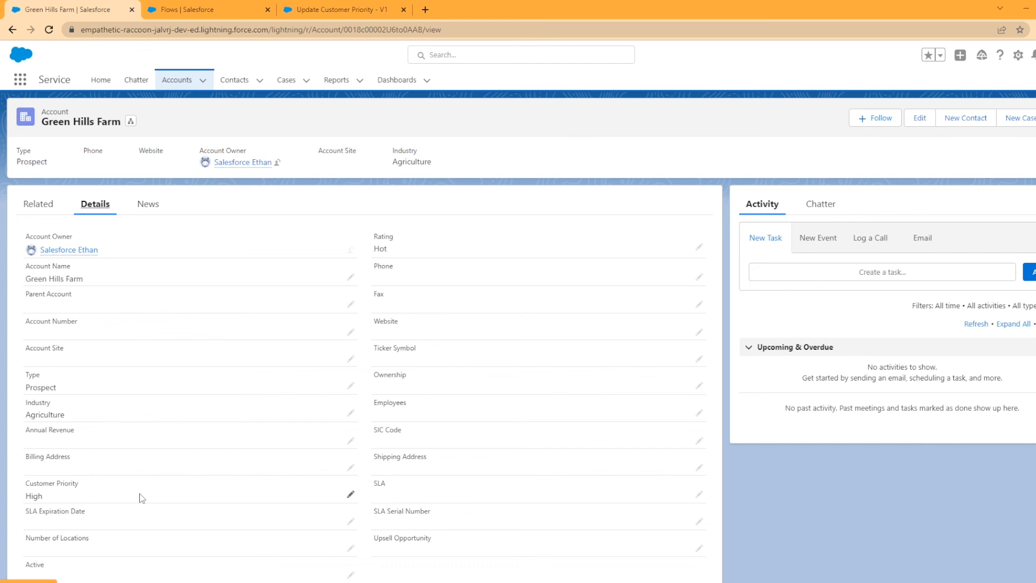
- Refresh the Flows list in Setup, view the details and versions of the Update Customer Priority flow, and return to its canvas
click(342, 10)
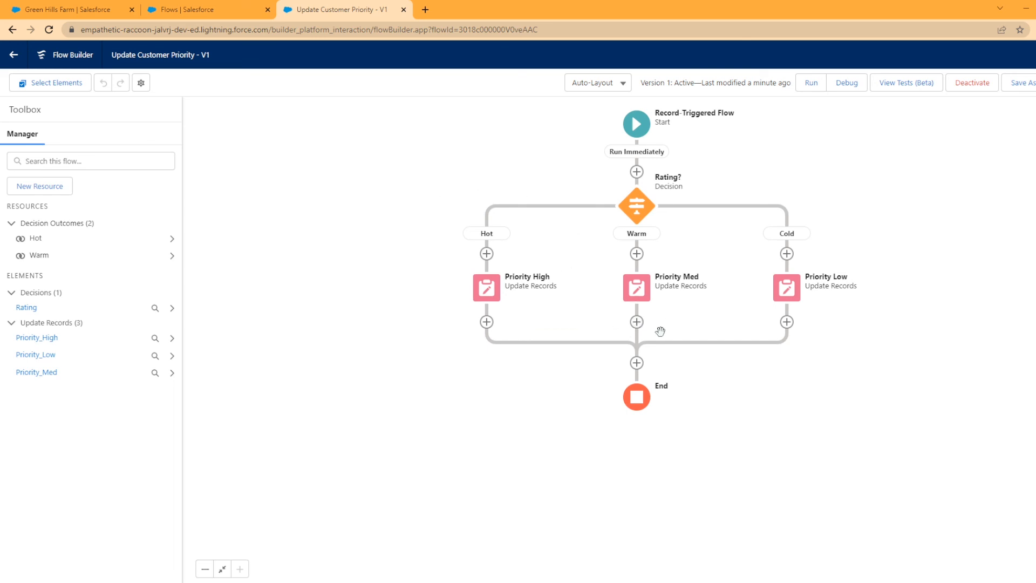
click(189, 9)
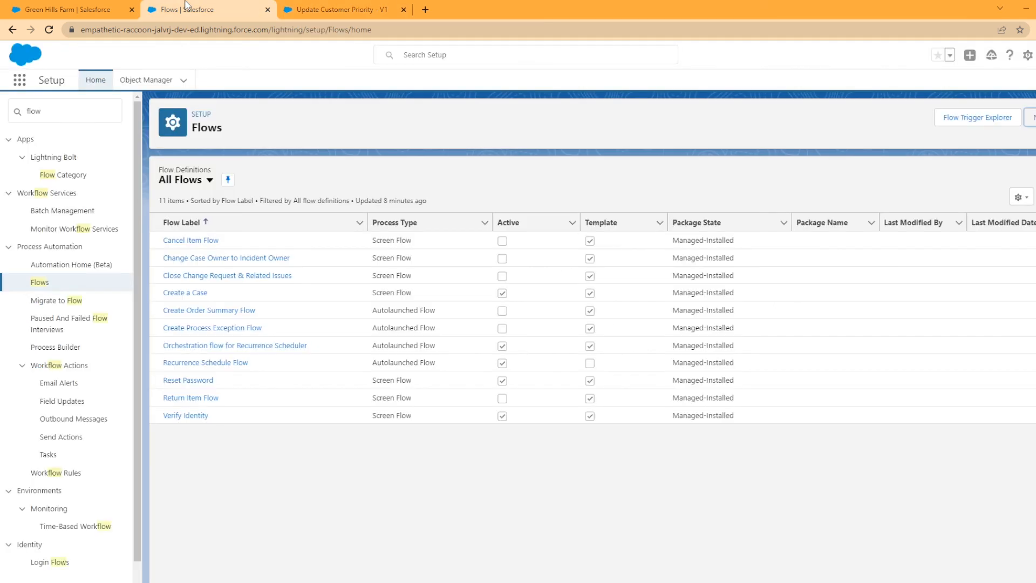
click(49, 30)
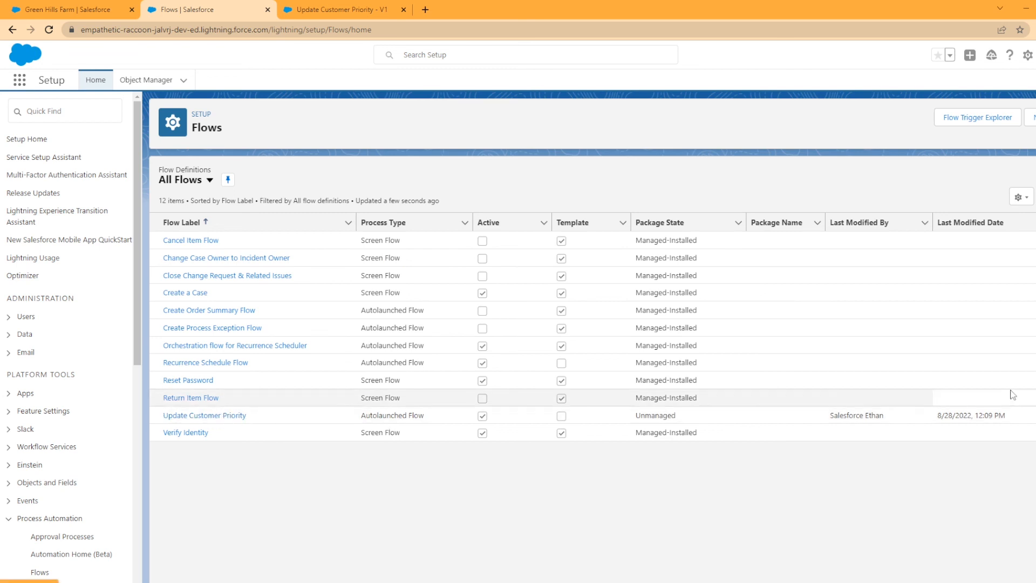
click(1028, 416)
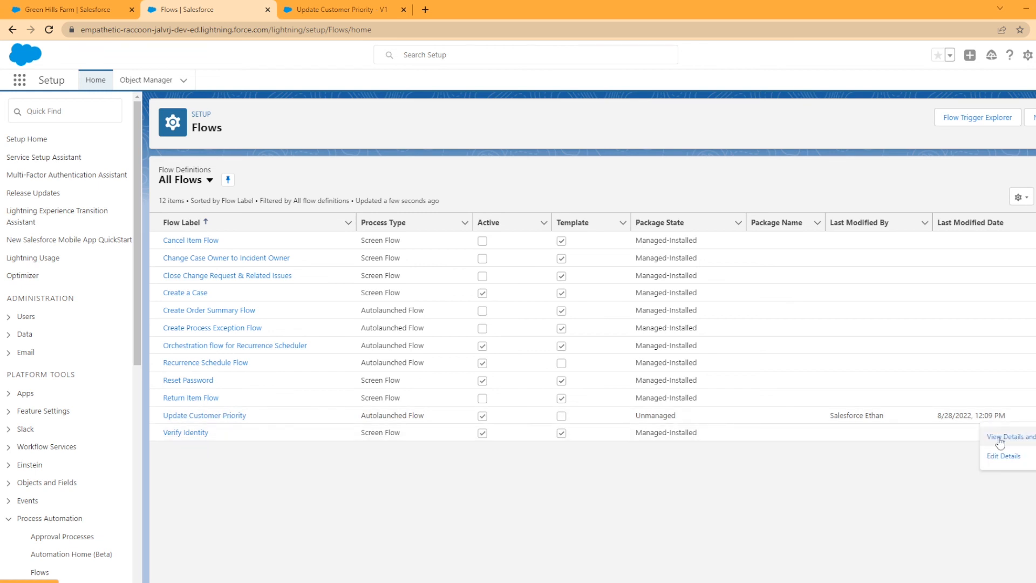
click(1026, 441)
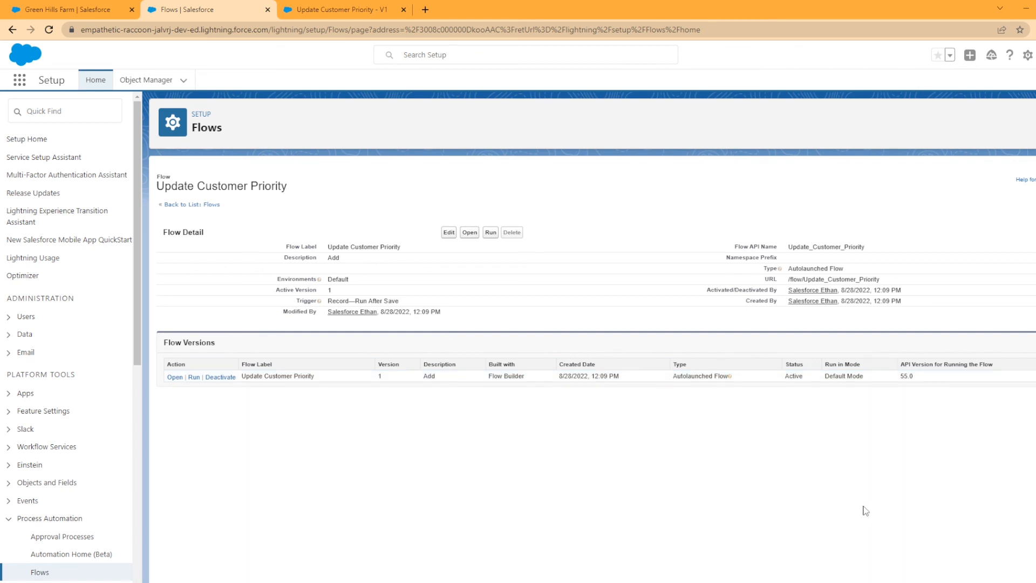
click(367, 11)
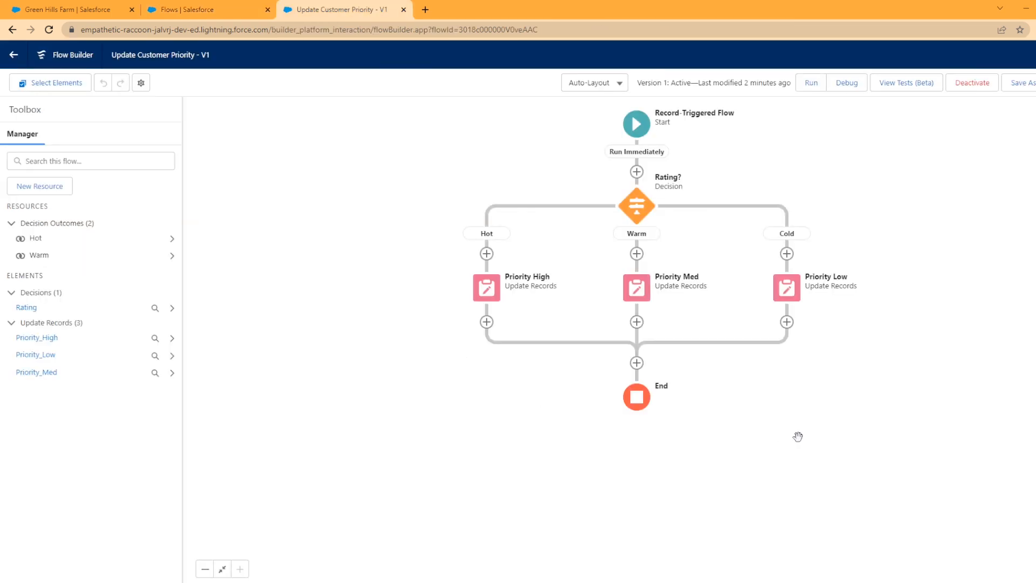